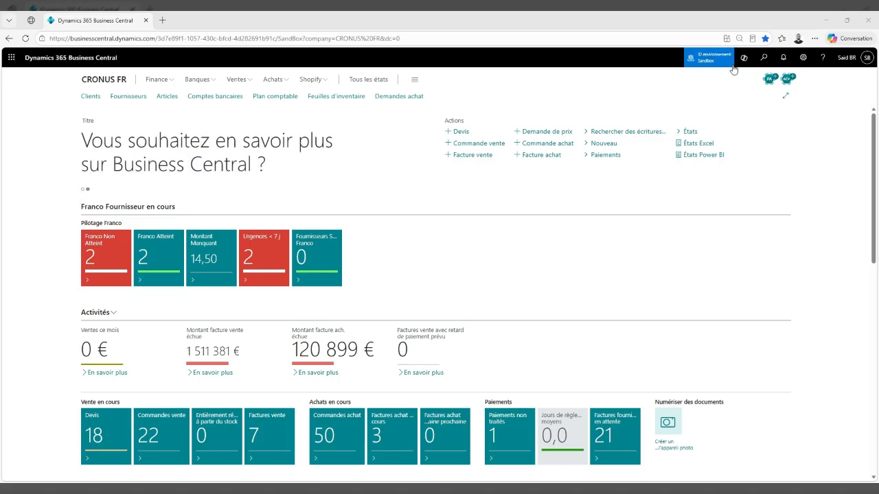
Step: Search for "extension" and open the Gestion des extensions page
left_click(764, 57)
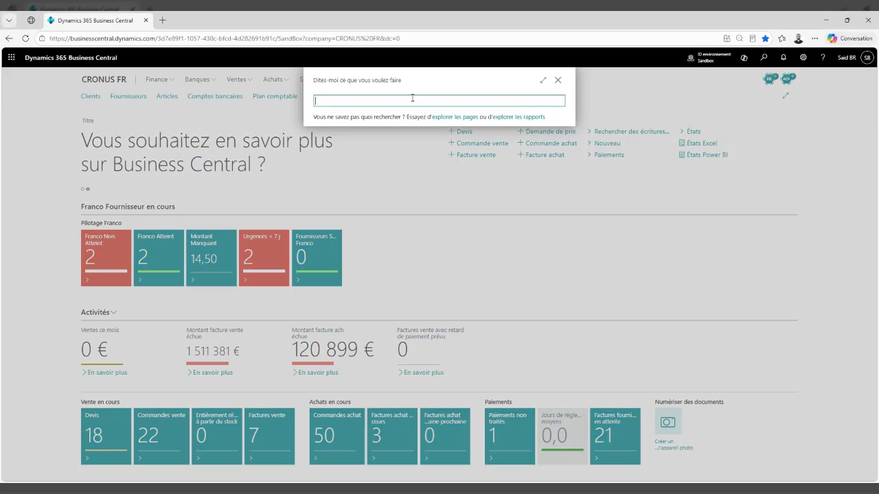
type("extension")
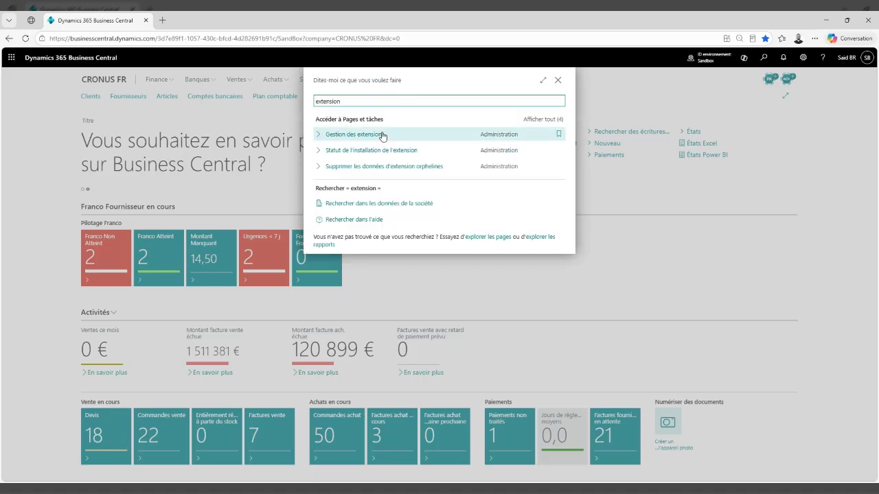
left_click(384, 135)
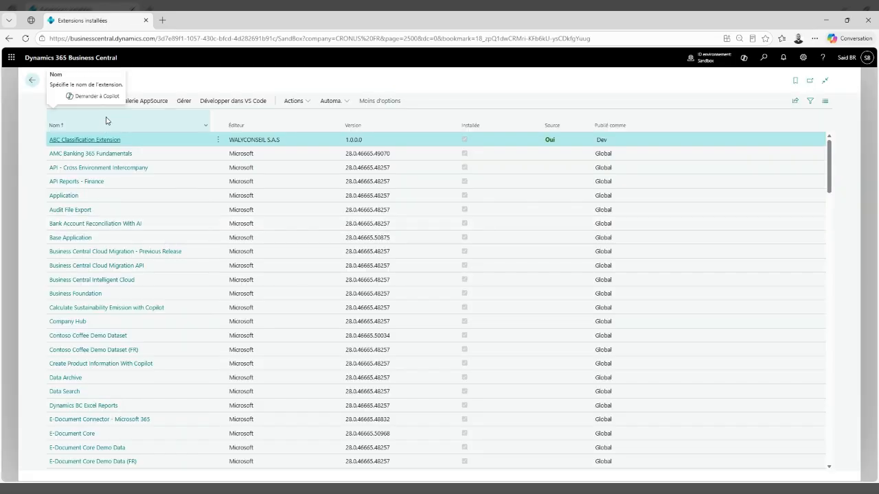
Step: Filter the installed extensions by "vendor" and open the online documentation for Vendor Free Shipping Threshold Management
left_click(77, 104)
type("ve")
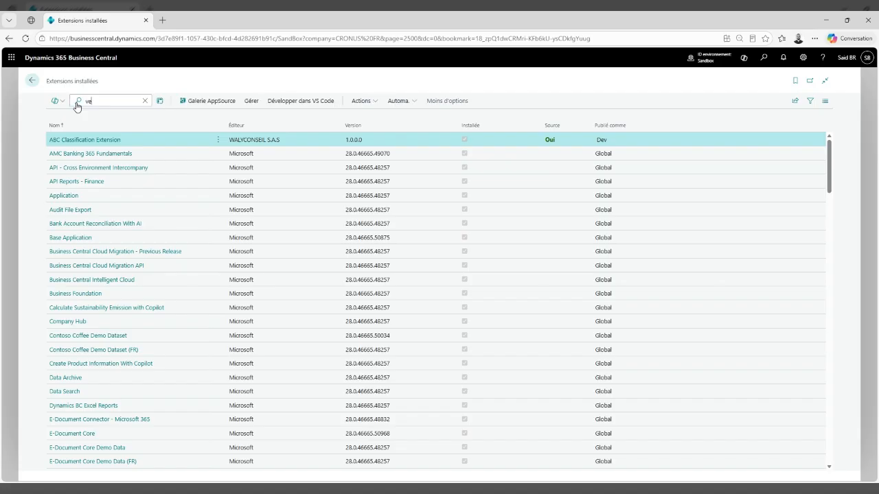
type("ndor")
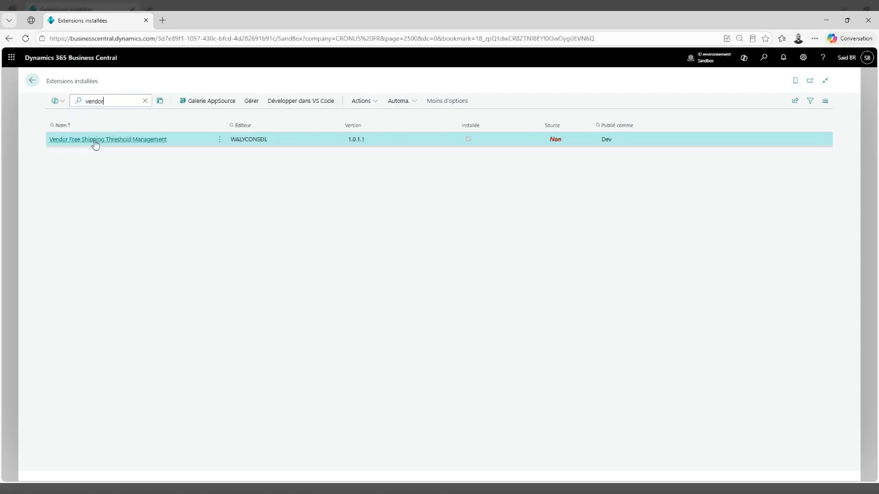
left_click(220, 141)
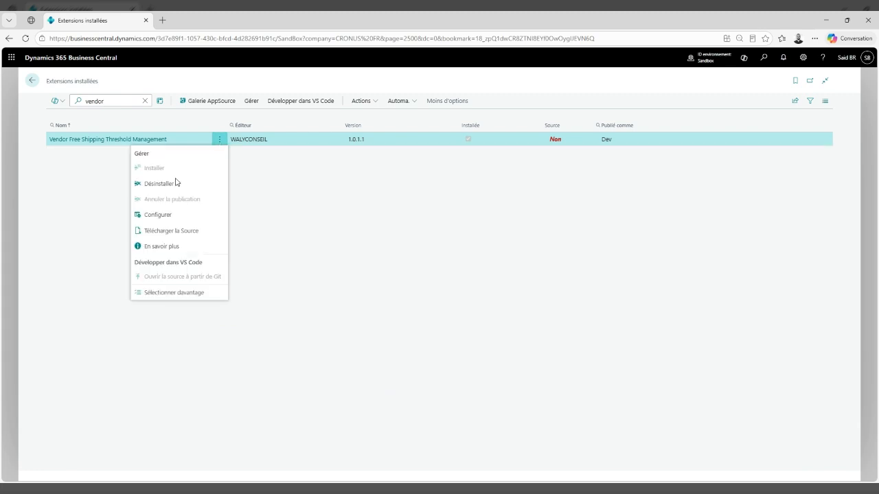
left_click(163, 249)
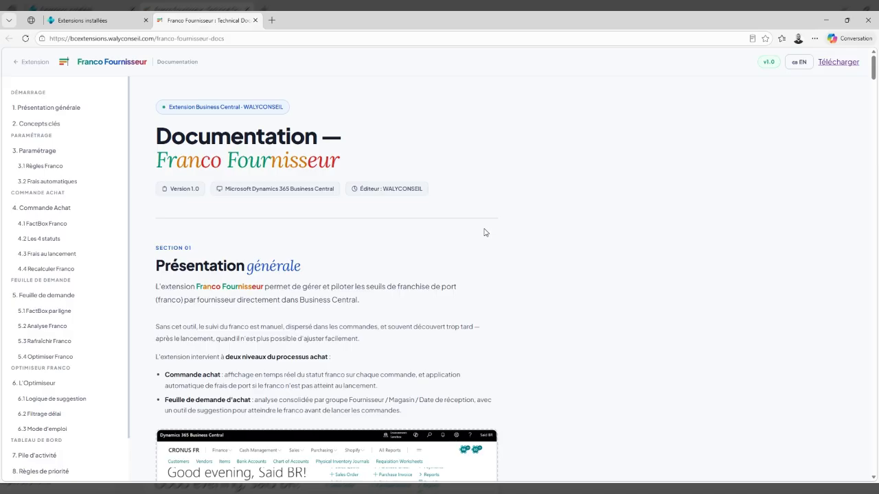
Step: Read the Franco Fournisseur documentation from the general presentation through the automatic charges section, and close it
scroll(484, 232, "down", 5)
scroll(484, 232, "down", 4)
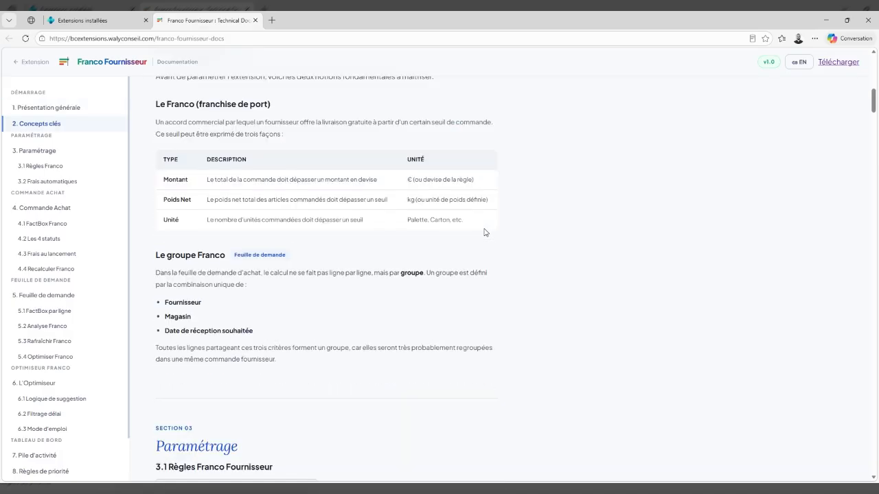
scroll(484, 232, "down", 2)
scroll(484, 232, "down", 5)
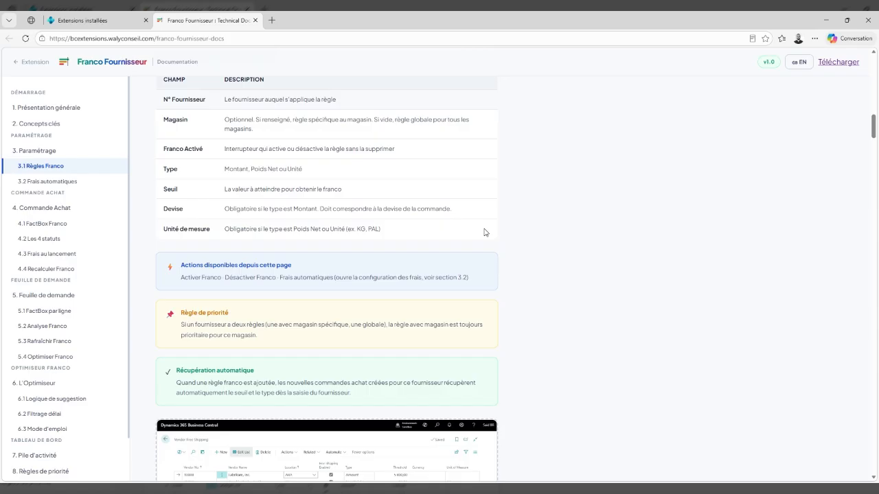
scroll(484, 232, "down", 4)
scroll(530, 238, "down", 2)
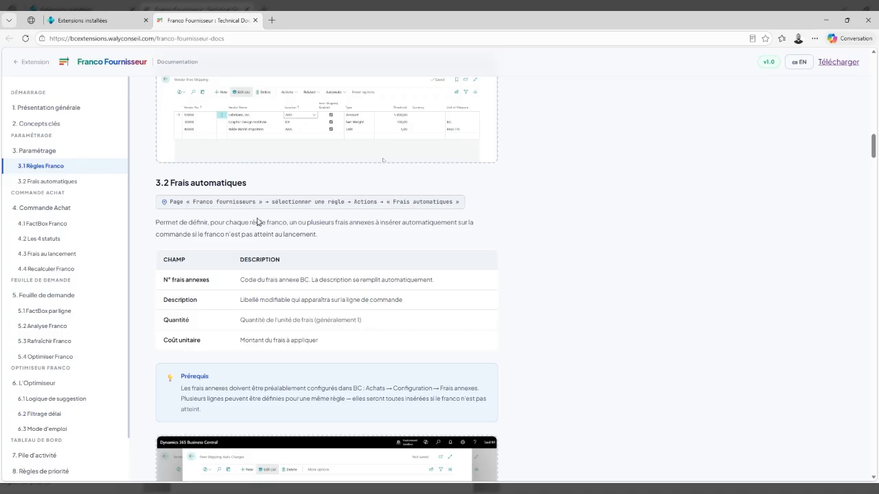
scroll(220, 218, "down", 2)
scroll(220, 218, "down", 1)
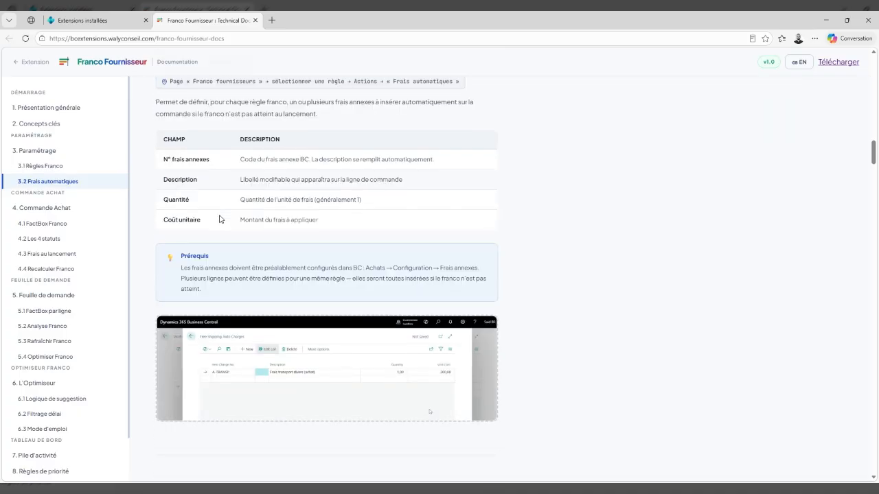
scroll(220, 219, "down", 2)
scroll(219, 218, "down", 2)
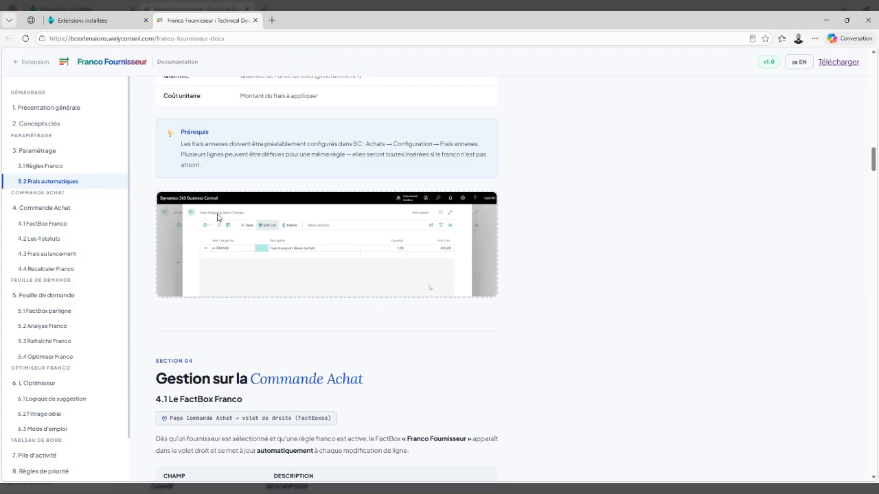
left_click(255, 20)
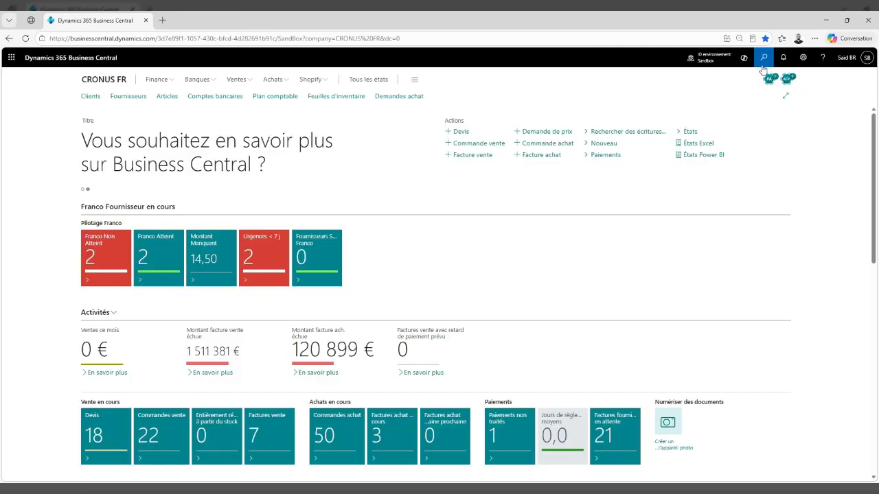
Step: Search for "franco" and open the Franco fournisseurs page
left_click(763, 58)
type("fr")
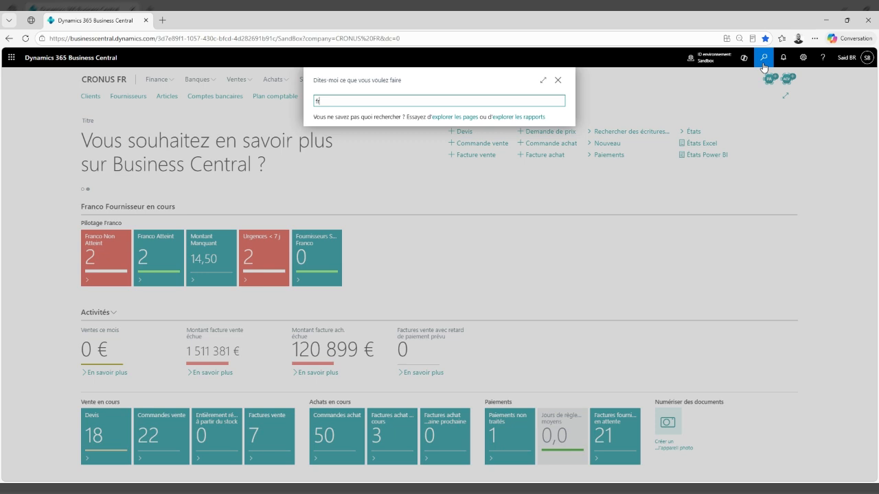
type("anco")
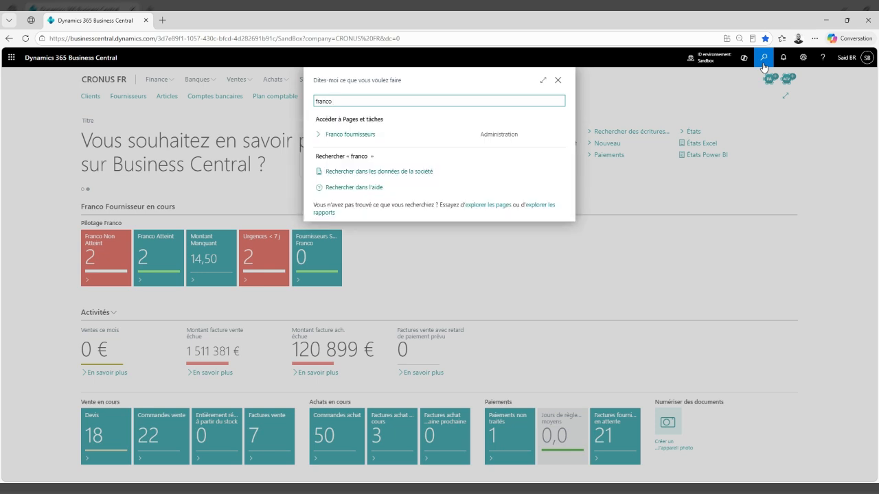
left_click(363, 142)
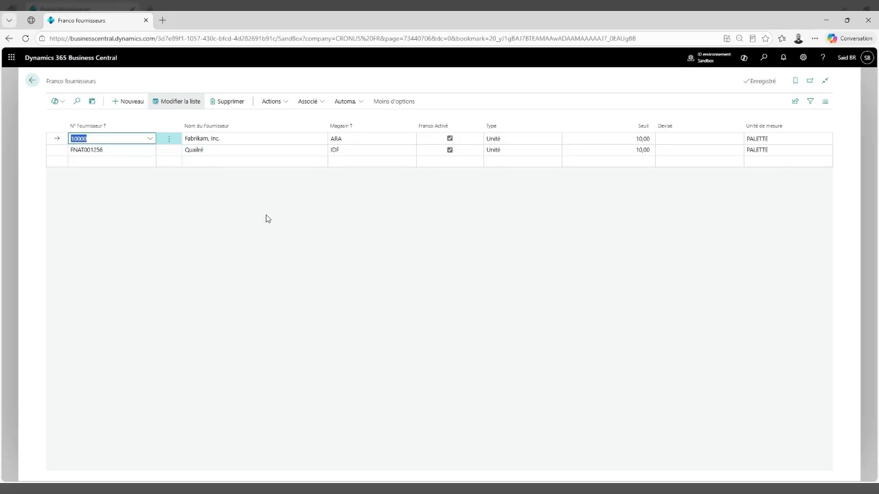
Step: In the Quailré rule for the IDF location, set the type to Montant and the threshold to 2500
left_click(90, 151)
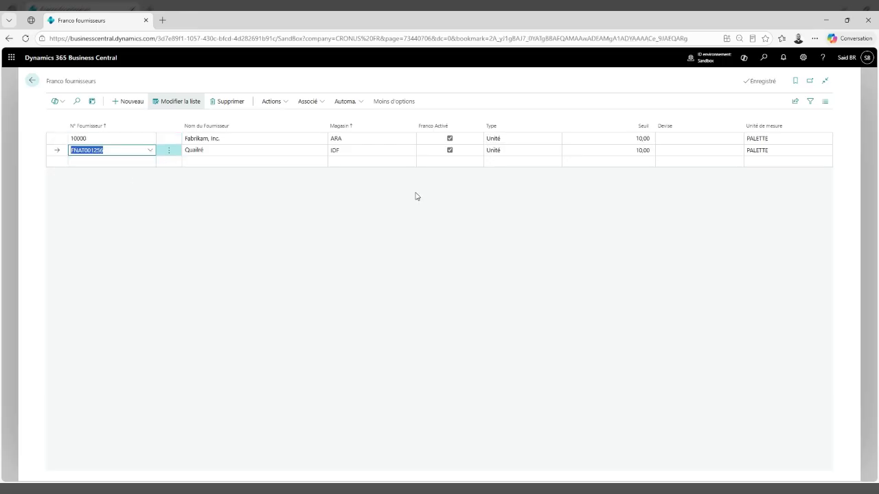
left_click(353, 152)
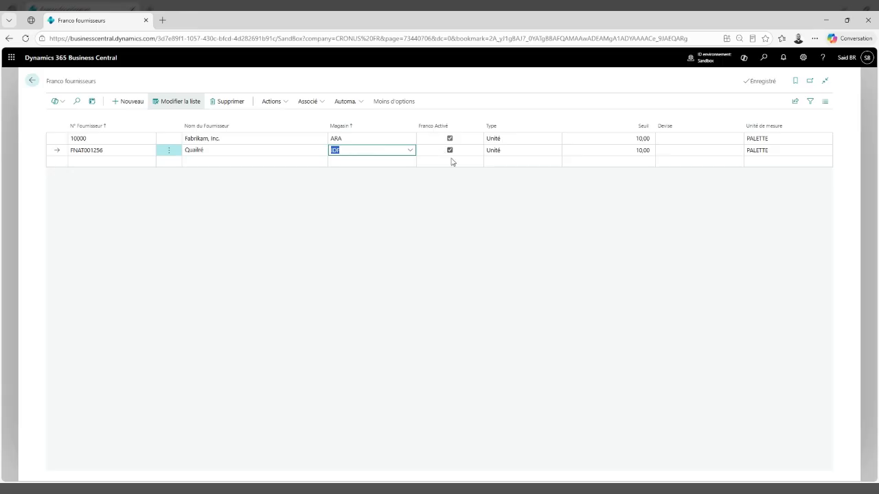
left_click(530, 155)
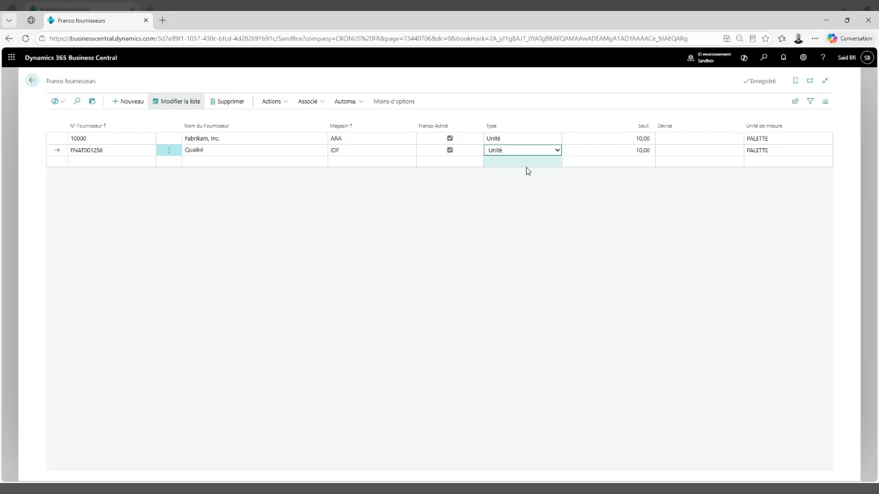
left_click(527, 171)
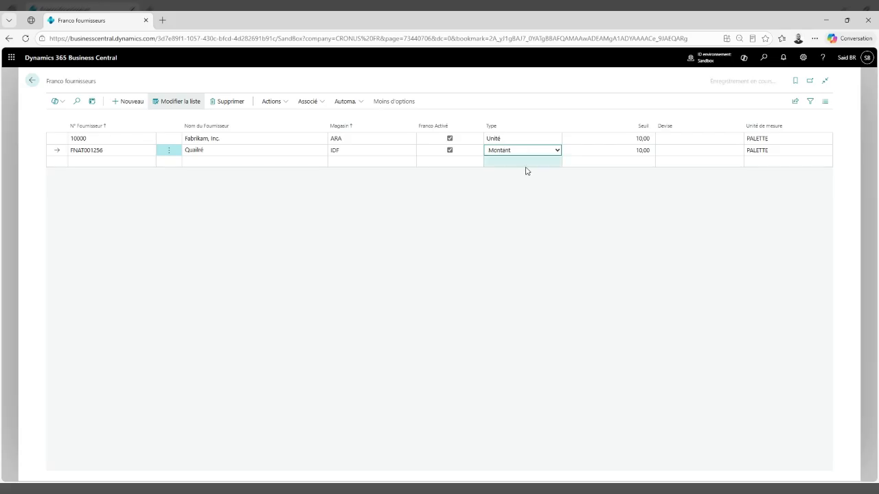
left_click(630, 152)
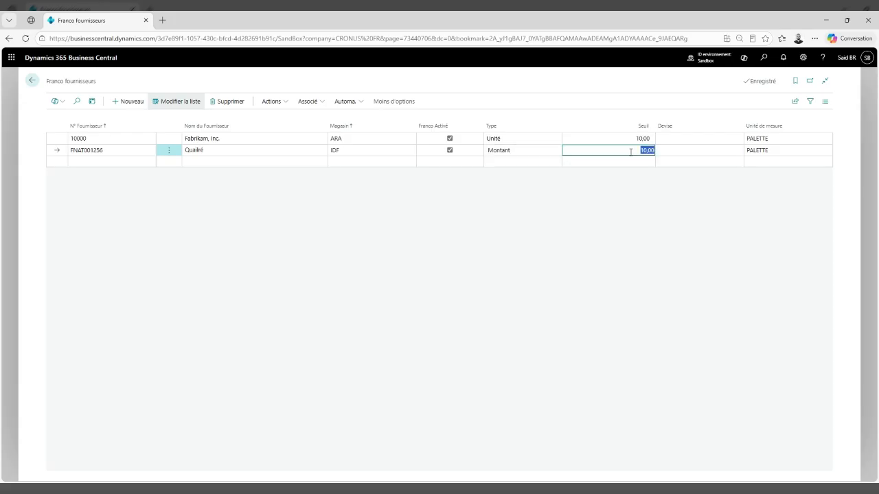
type("2500")
Step: Set the currency of the Quailré rule to USD and clear its unit of measure
left_click(677, 149)
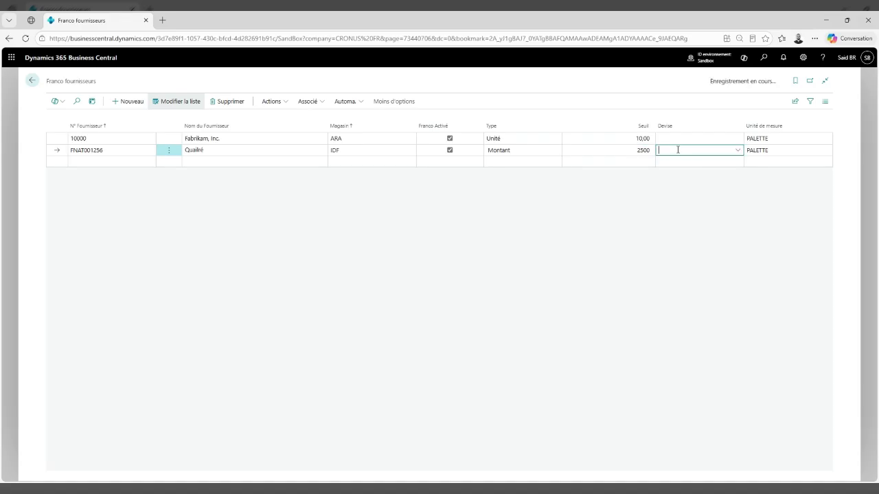
type("eur")
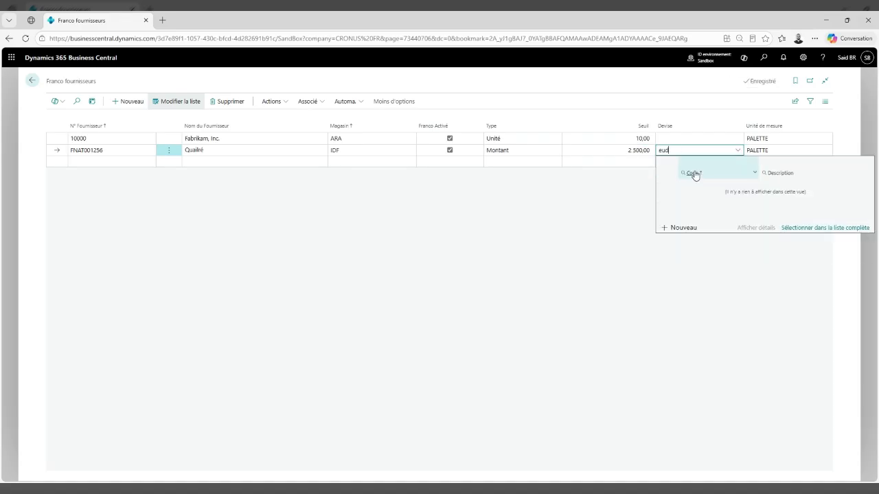
key("BackSpace")
key("BackSpace")
key("BackSpace")
type("ud")
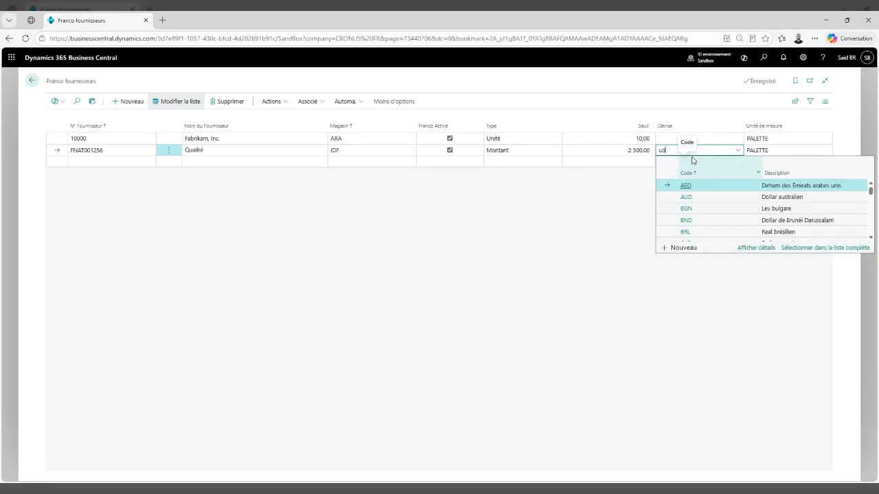
key("BackSpace")
type("sd")
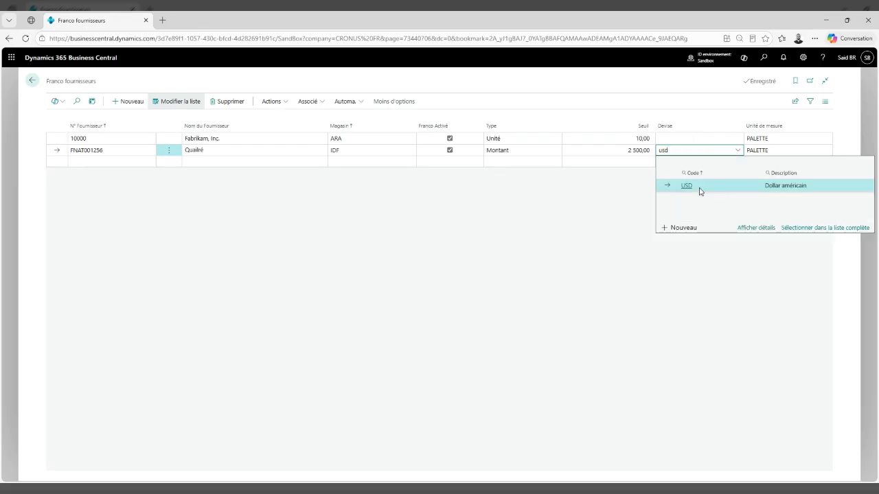
left_click(700, 192)
left_click(780, 152)
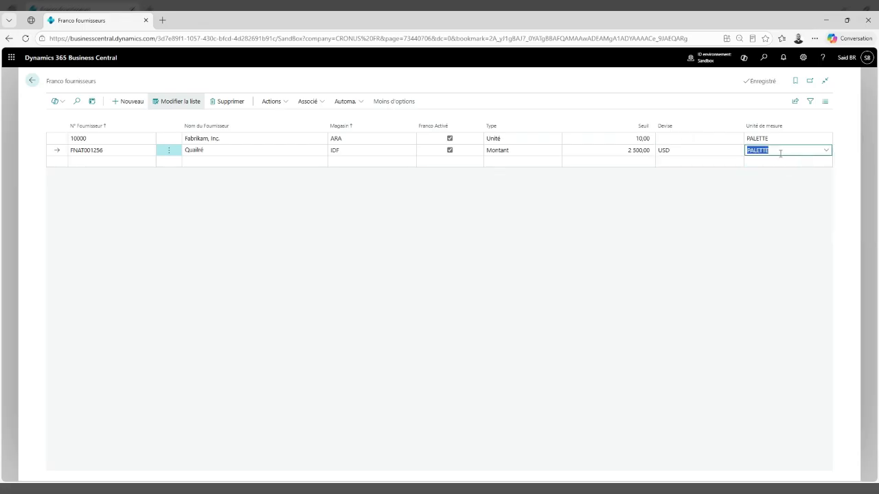
key("BackSpace")
left_click(561, 192)
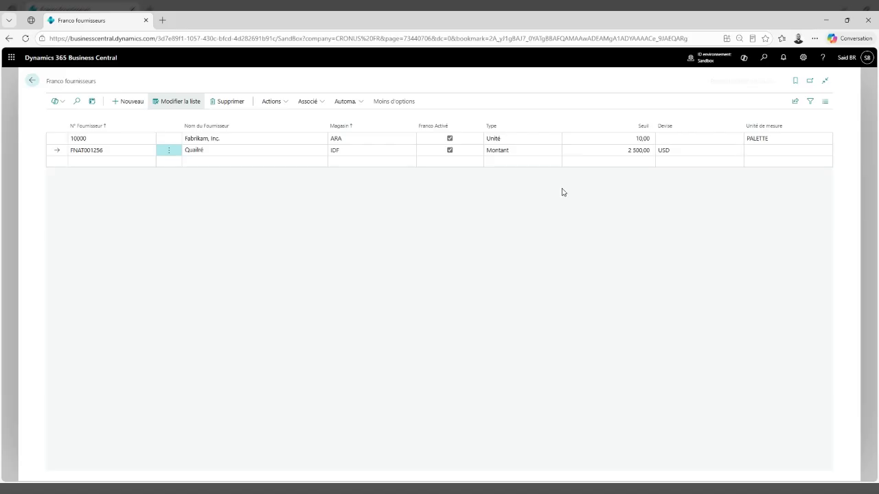
Step: Change the Quailré rule's type to Poids Net and set its threshold to 200
left_click(537, 151)
left_click(523, 175)
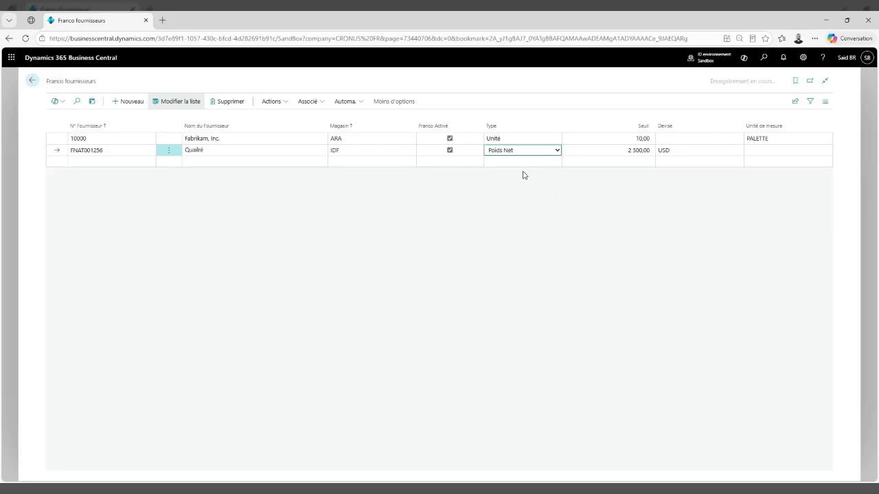
left_click(640, 151)
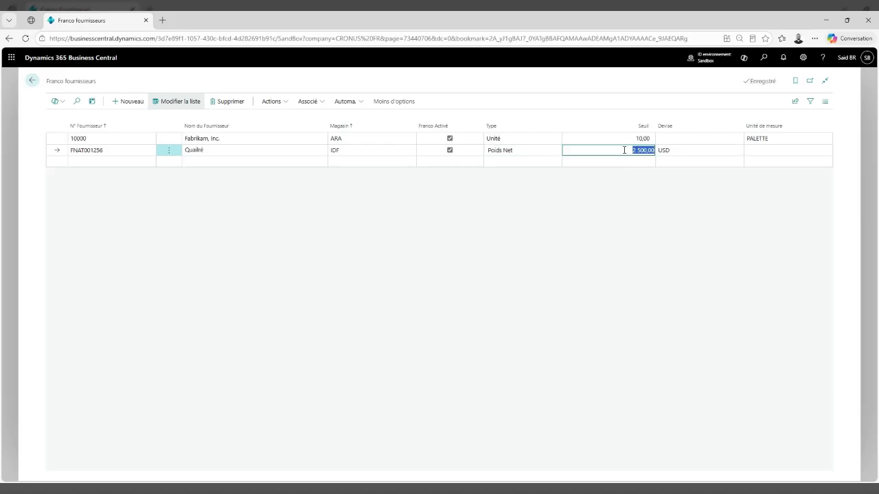
type("200")
Step: Clear the currency of the Quailré rule and set its unit of measure to KG
left_click(680, 151)
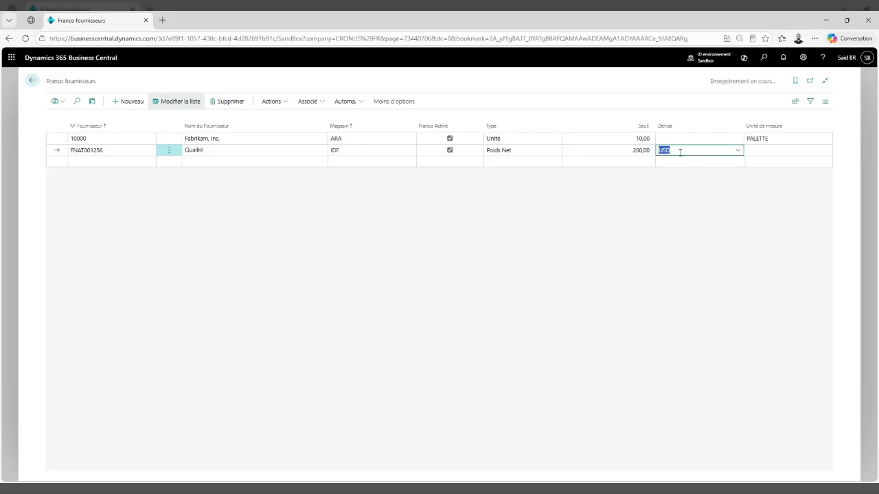
key("BackSpace")
left_click(762, 149)
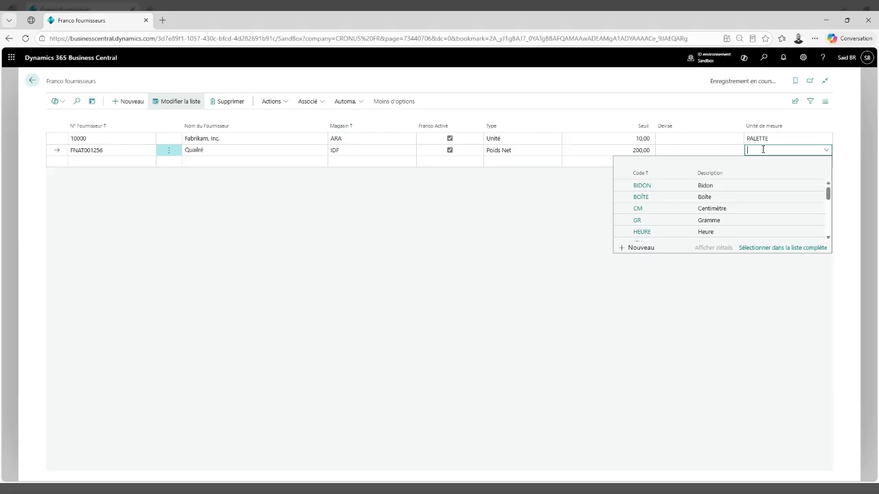
type("KG")
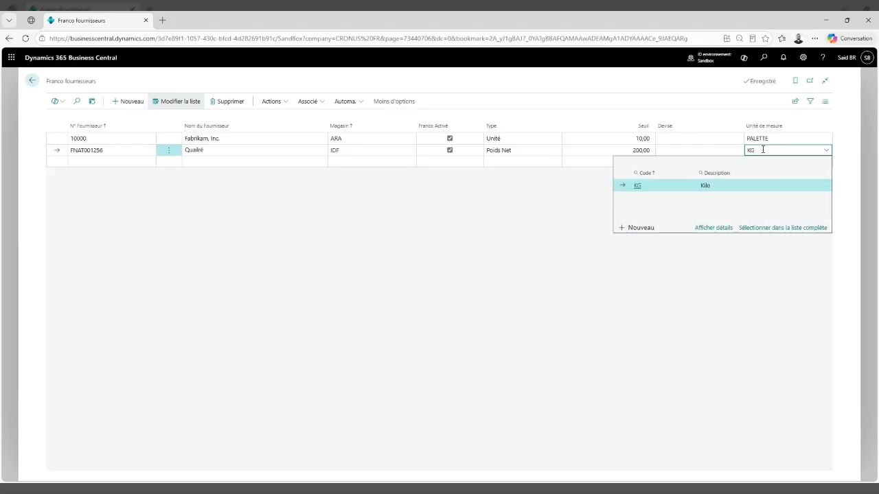
left_click(679, 186)
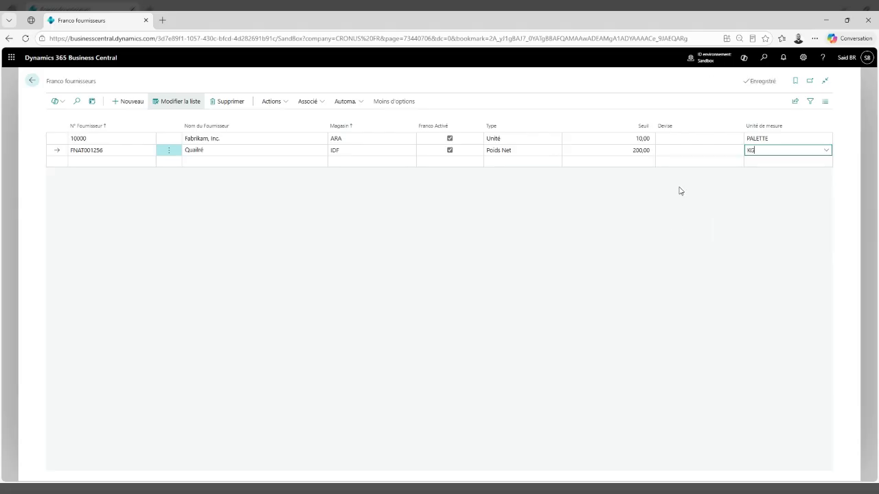
Step: Change the Quailré rule's type to Unité and set its threshold to 10
left_click(525, 151)
left_click(514, 188)
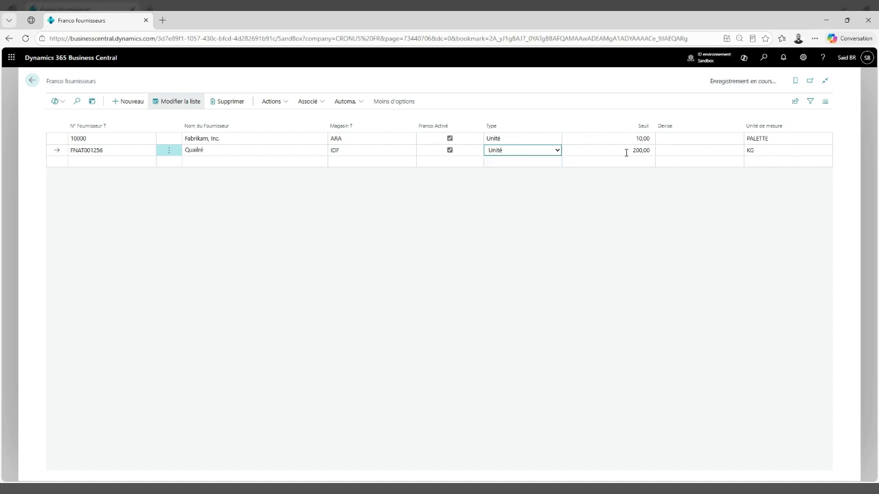
left_click(627, 152)
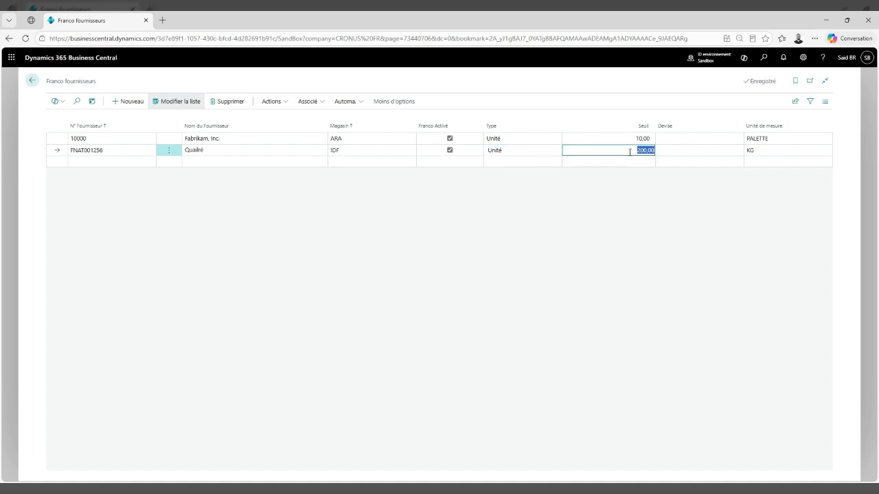
type("10")
Step: Set the Quailré rule's unit of measure to PALETTE and close the vendor franco list
left_click(764, 150)
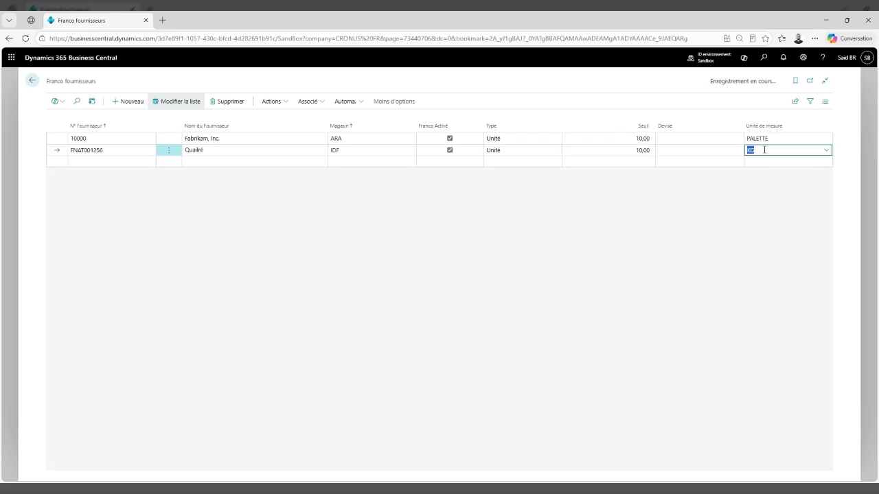
type("palette")
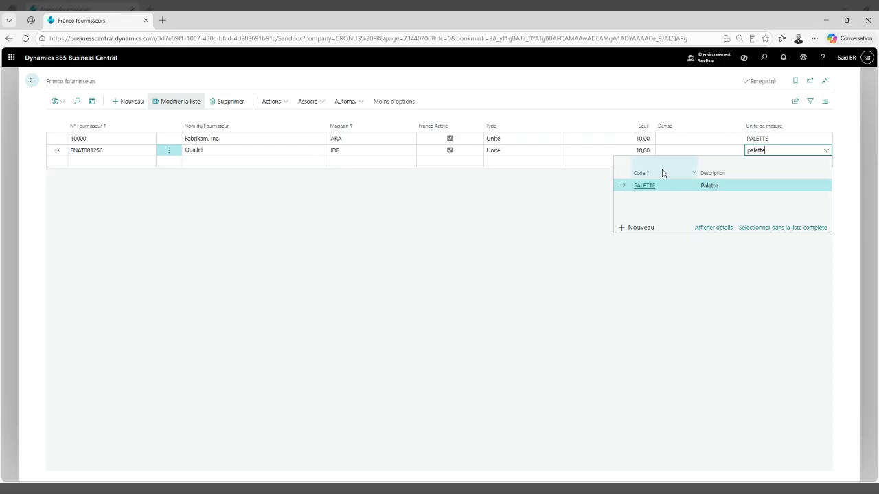
left_click(676, 187)
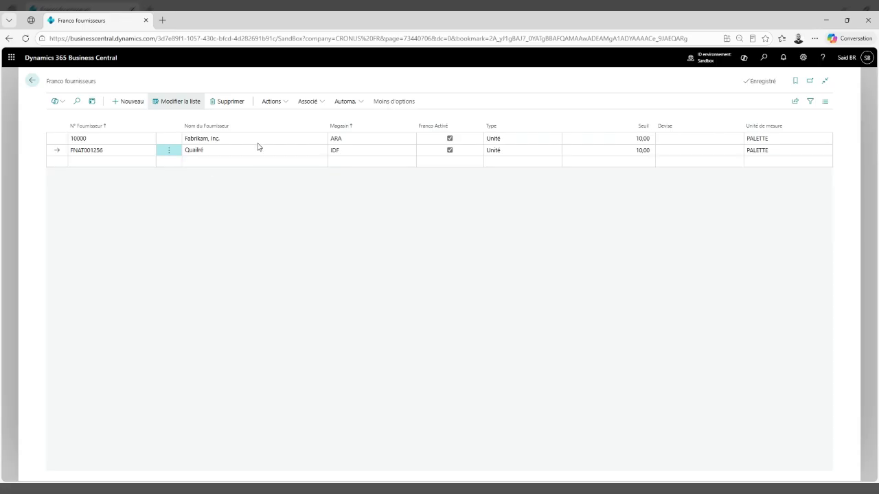
left_click(176, 102)
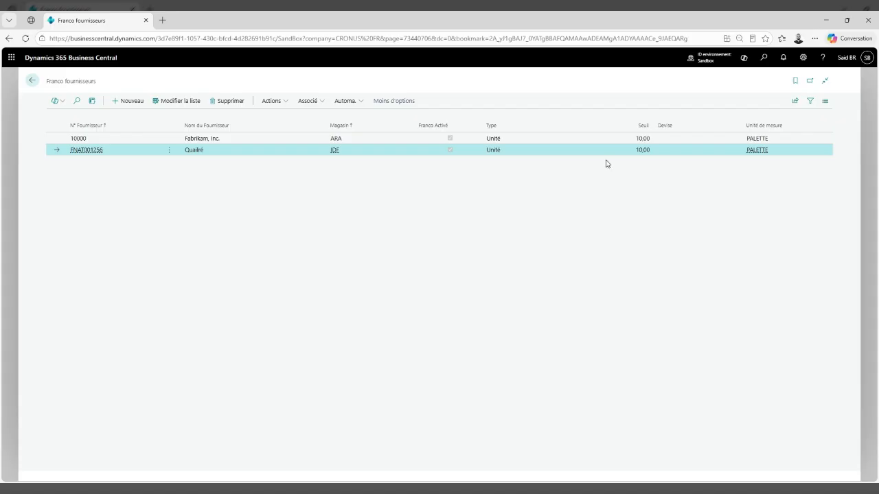
left_click(8, 201)
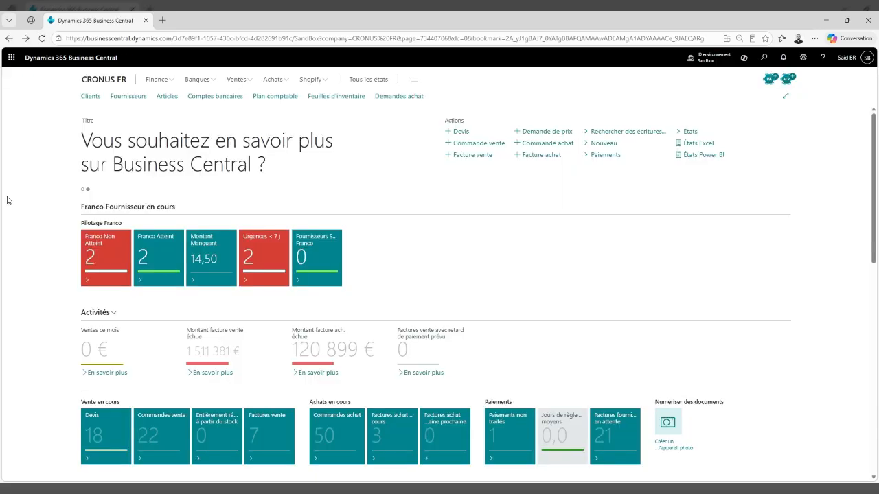
Step: Create a new purchase order and highlight its Franco sur cette commande uniquement heading
left_click(273, 79)
left_click(219, 99)
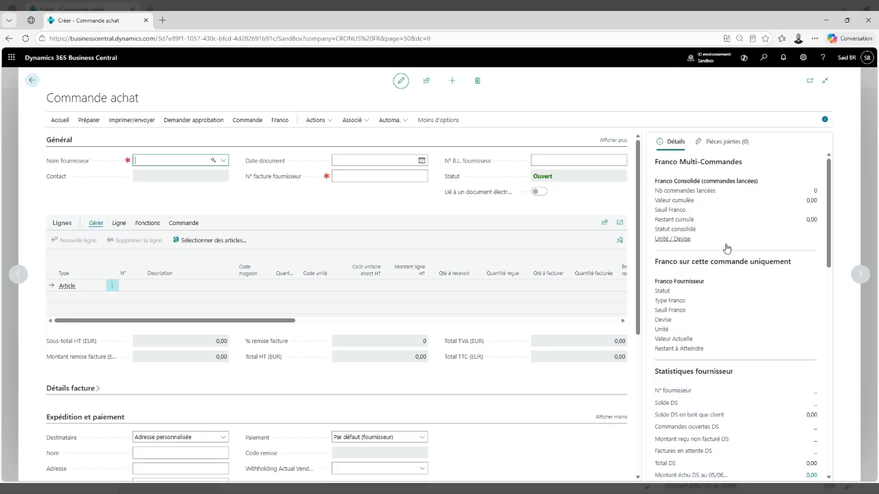
left_click(661, 261)
left_click_drag(660, 261, 792, 264)
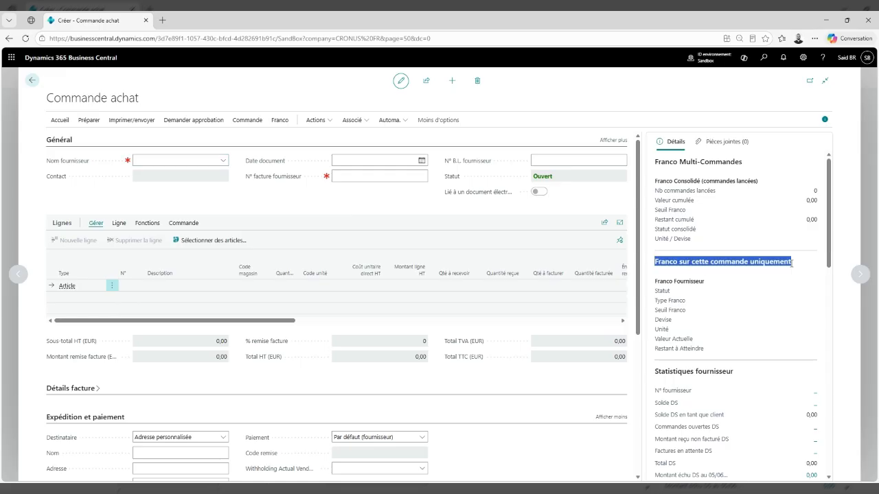
left_click(728, 271)
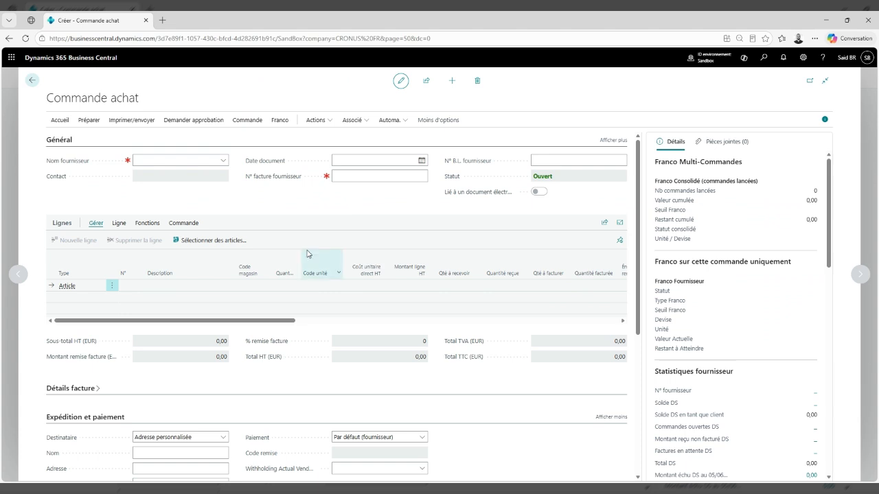
Step: Choose Quailré as the vendor of the new purchase order
left_click(224, 163)
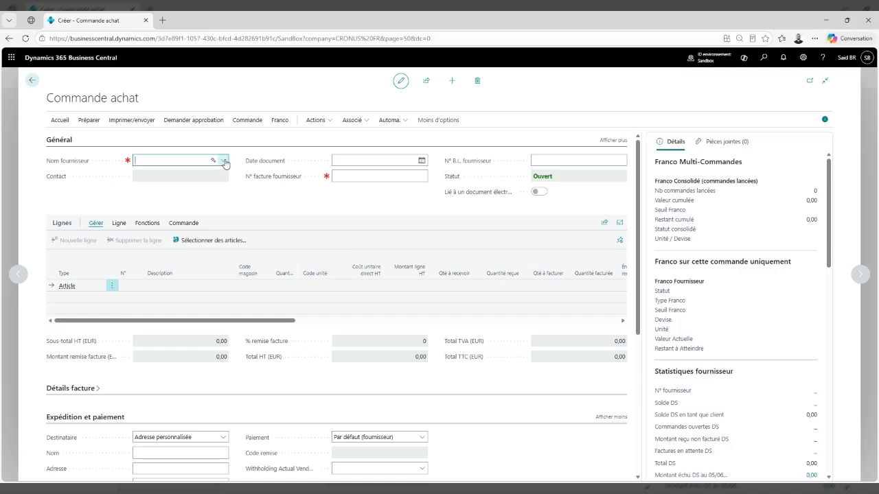
scroll(240, 221, "down", 2)
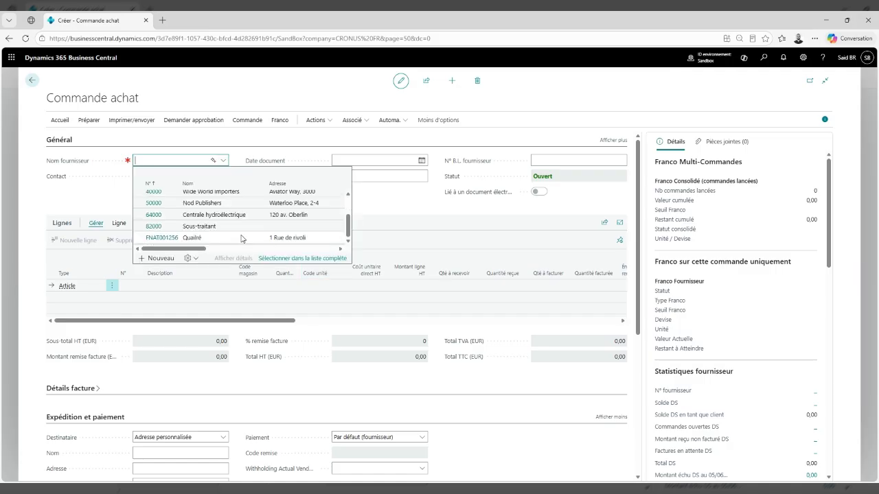
left_click(241, 238)
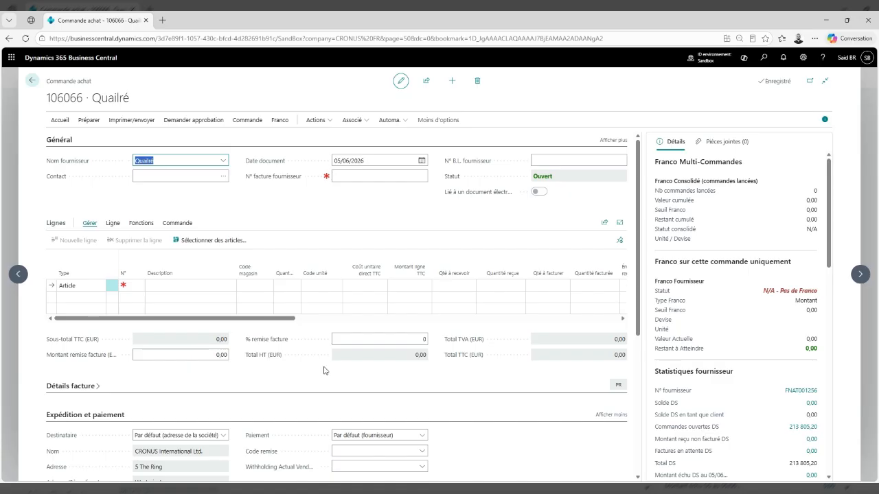
Step: Set the order's shipping recipient to Magasin with location code IDF
scroll(317, 361, "down", 1)
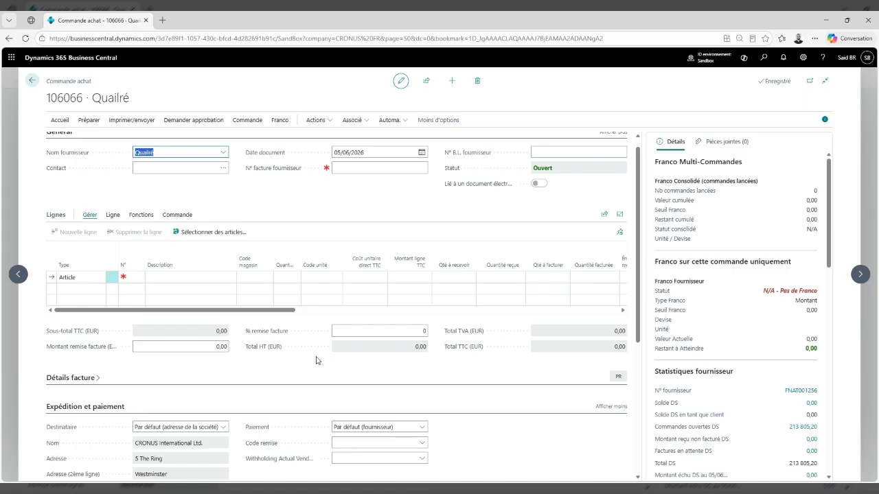
scroll(318, 361, "down", 2)
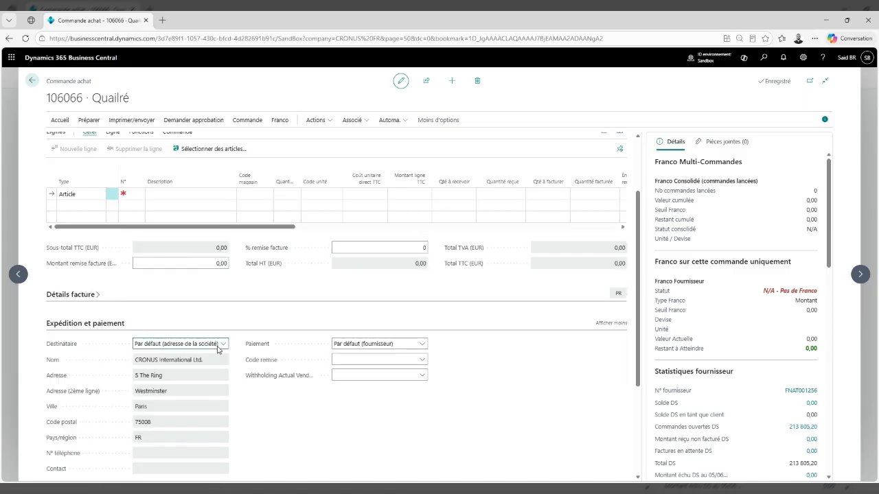
left_click(218, 343)
left_click(193, 371)
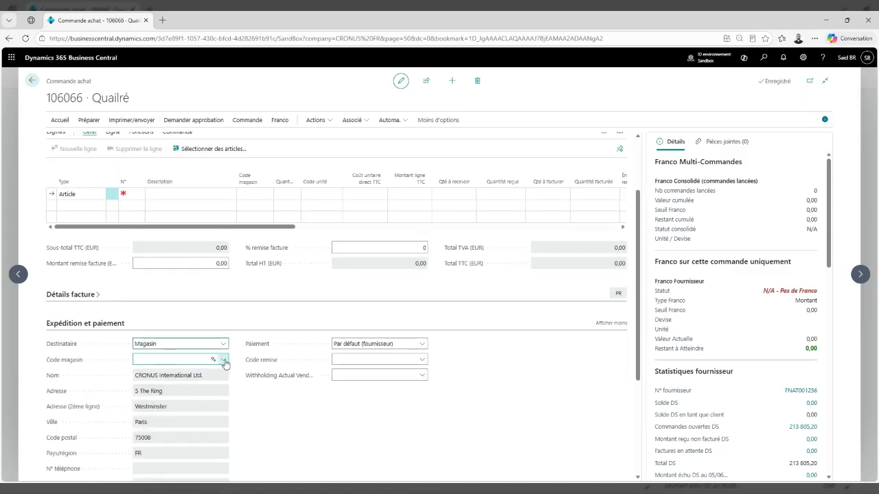
left_click(223, 360)
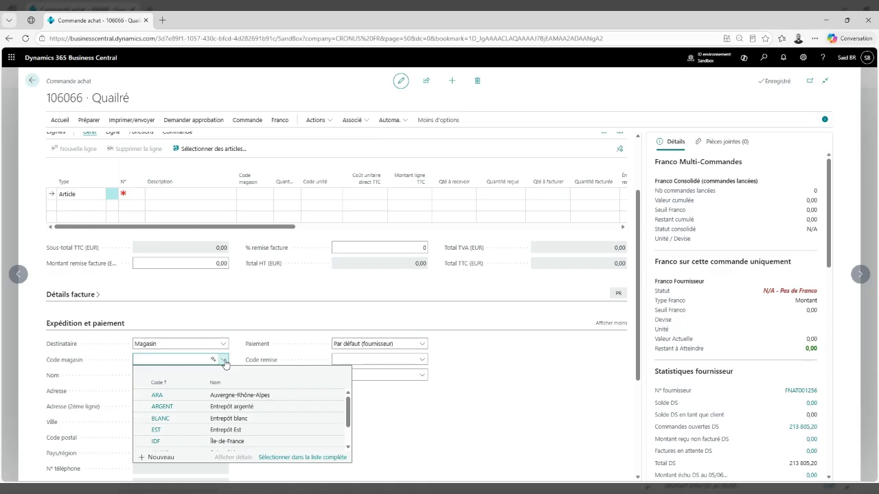
left_click(195, 442)
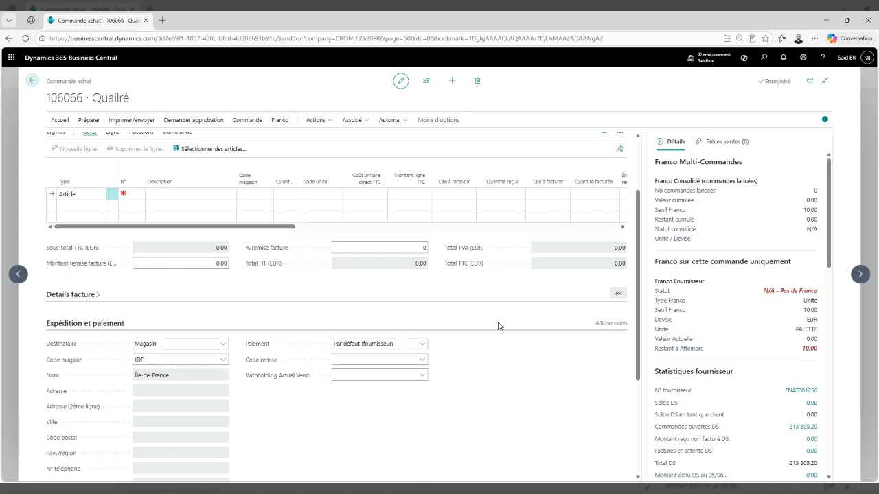
Step: Widen the item number column and add item 1896-S, Bureau ATHÈNES, to the first order line
scroll(387, 312, "up", 1)
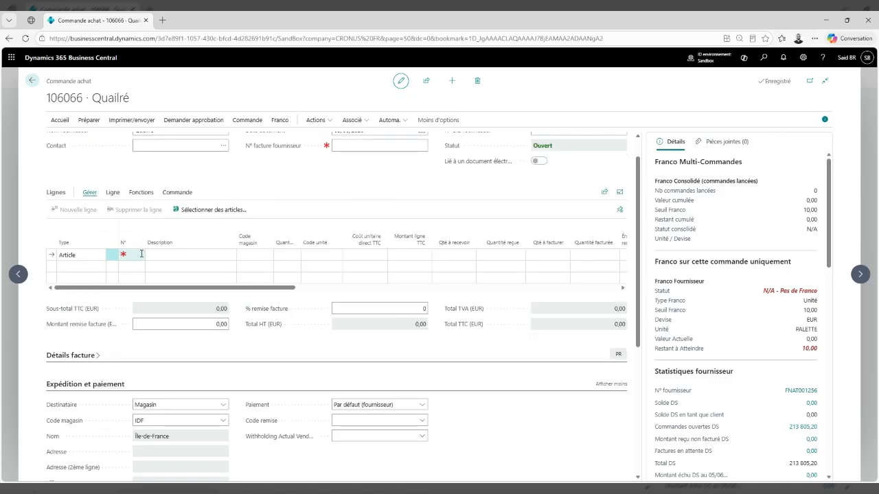
left_click(138, 256)
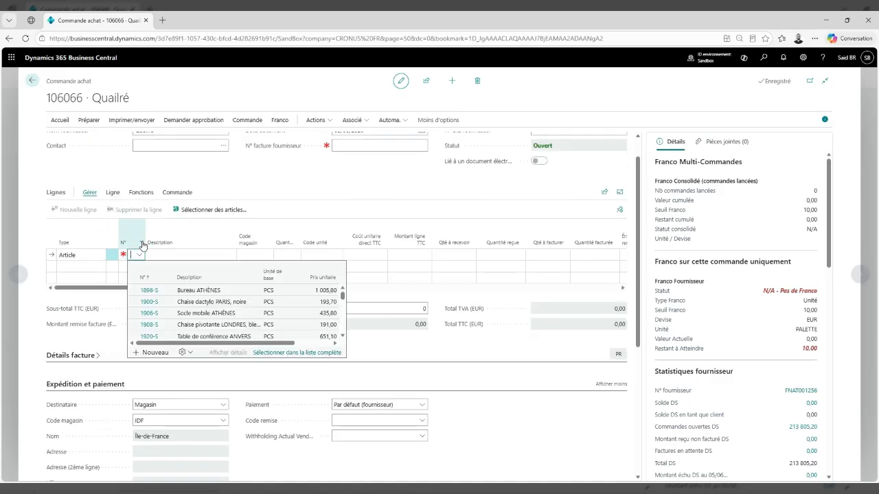
left_click_drag(145, 244, 163, 245)
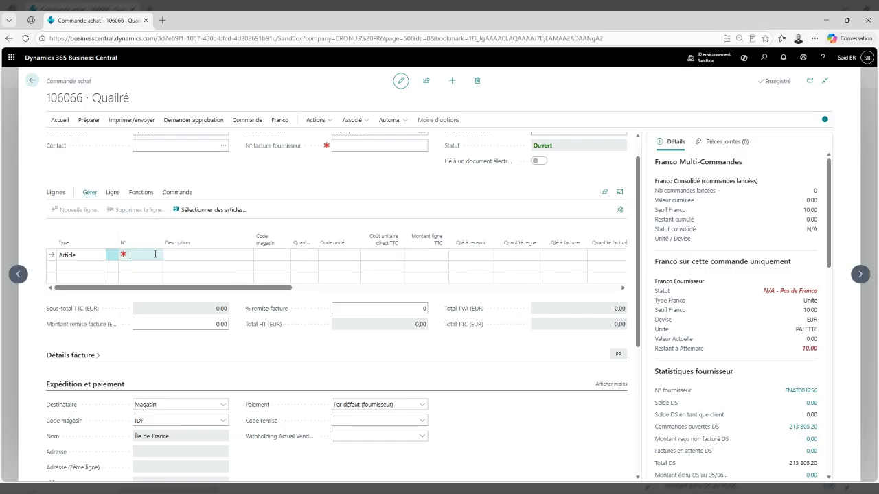
left_click(157, 257)
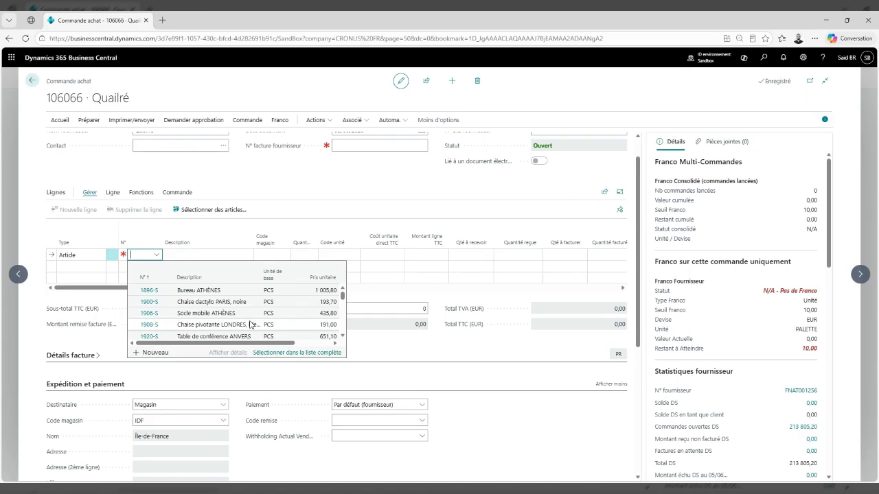
left_click(193, 290)
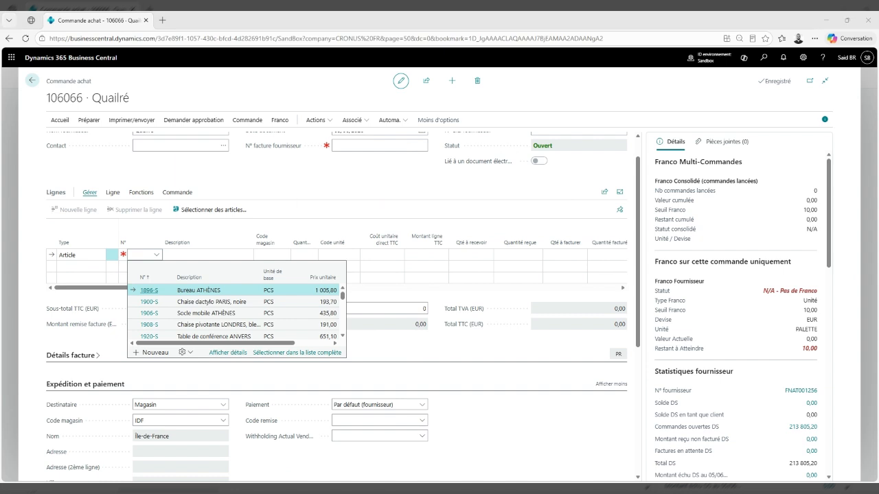
left_click(300, 256)
Step: Set the Bureau ATHÈNES line's quantity to 50 and check the order's current franco value
left_click(305, 253)
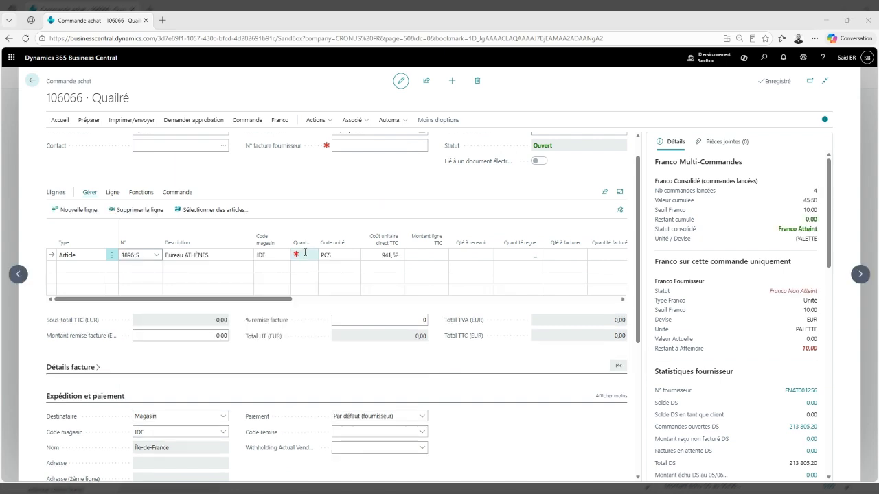
type("50")
left_click(306, 359)
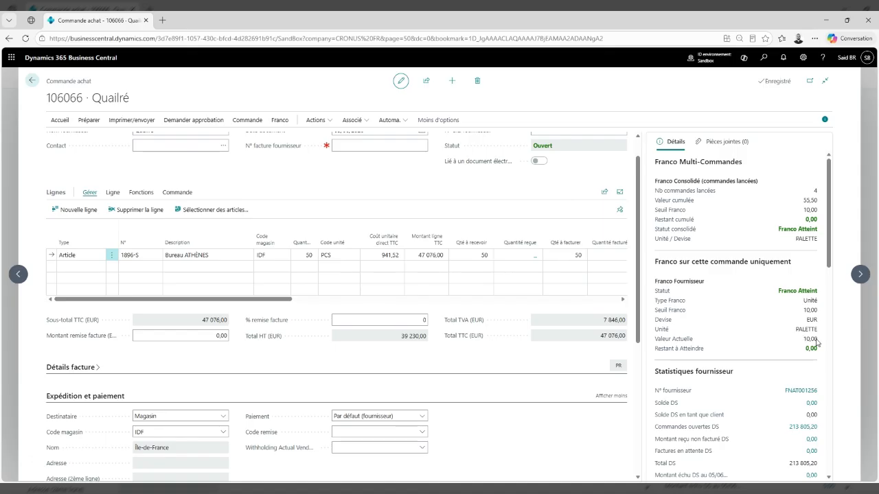
left_click_drag(817, 341, 788, 342)
Step: Set the Bureau ATHÈNES line's quantity to 45 and check the consolidated franco status
left_click(302, 255)
type("45")
left_click(330, 205)
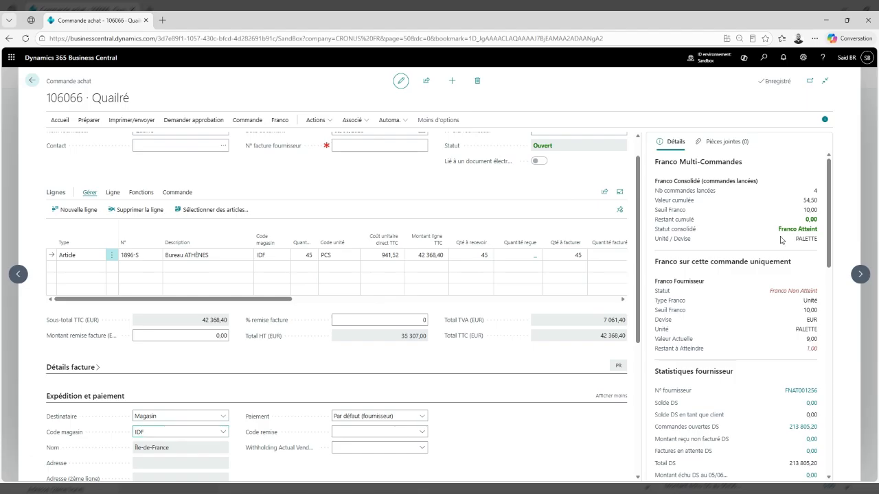
left_click_drag(779, 230, 819, 235)
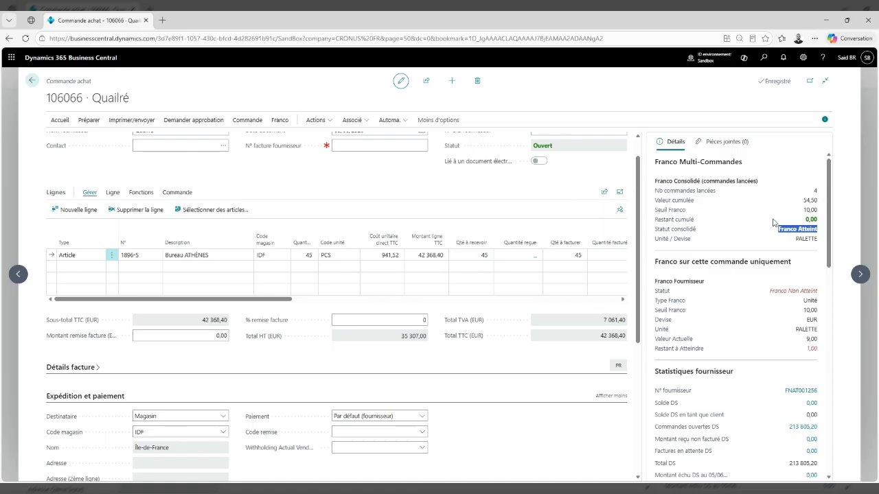
left_click(486, 361)
Step: Search for franco and open the Franco fournisseurs page
left_click(765, 58)
type("fran")
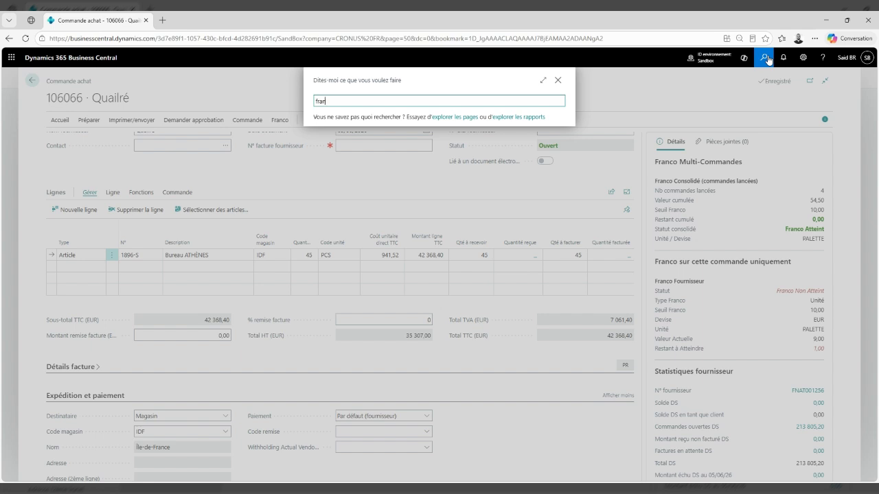
type("co")
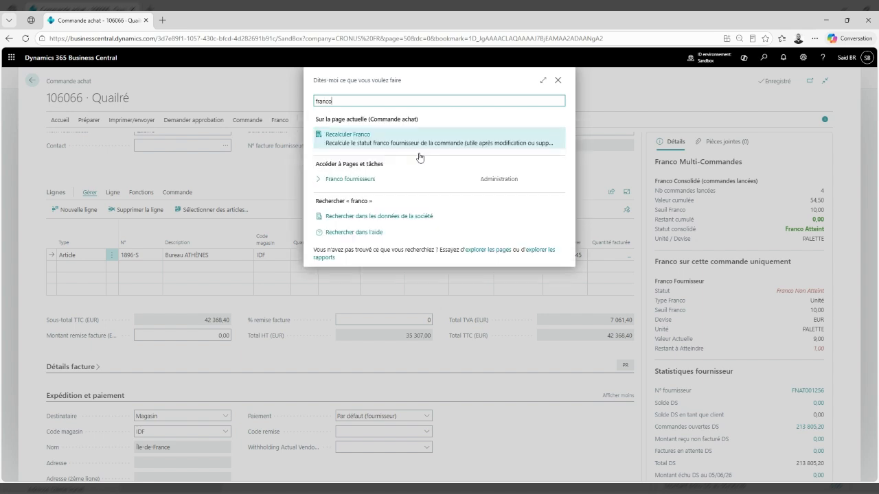
left_click(374, 180)
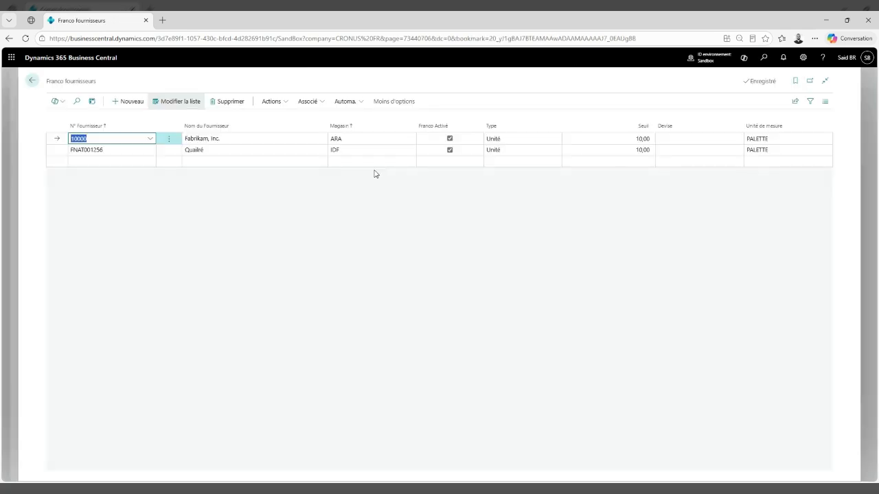
Step: Review the automatic franco charges of the Quailré rule and return to the purchase order
left_click(58, 153)
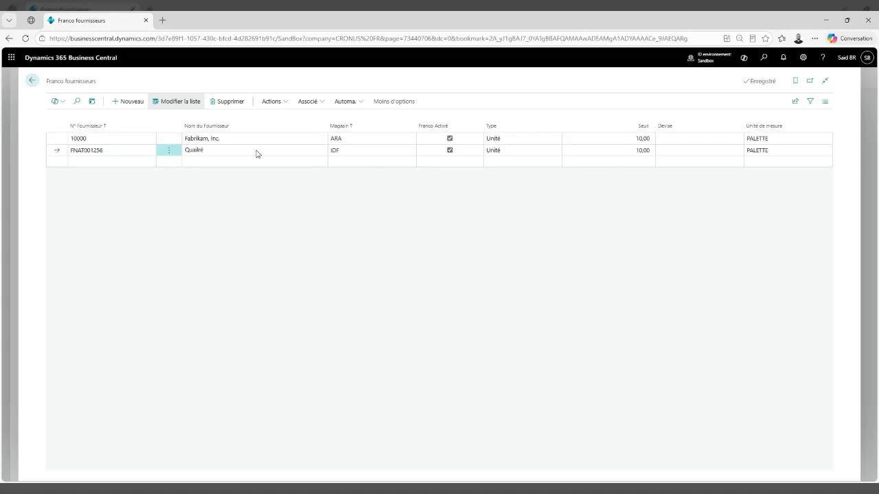
left_click(320, 105)
left_click(324, 118)
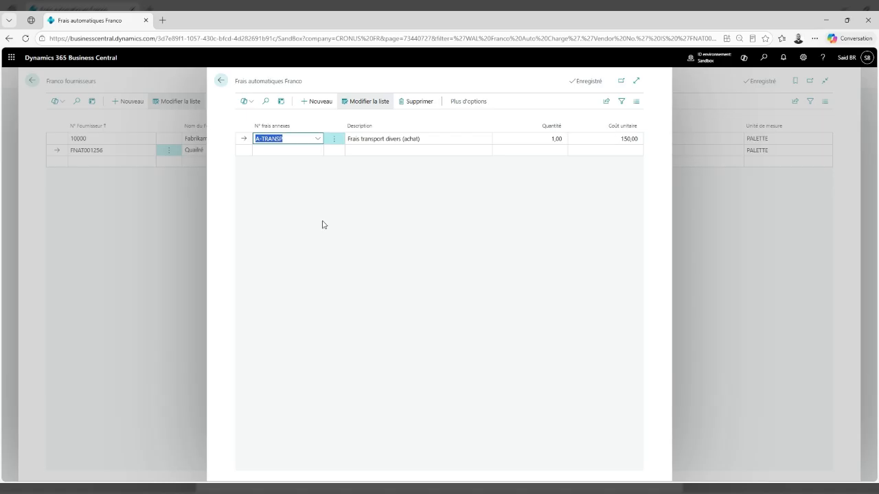
left_click(126, 235)
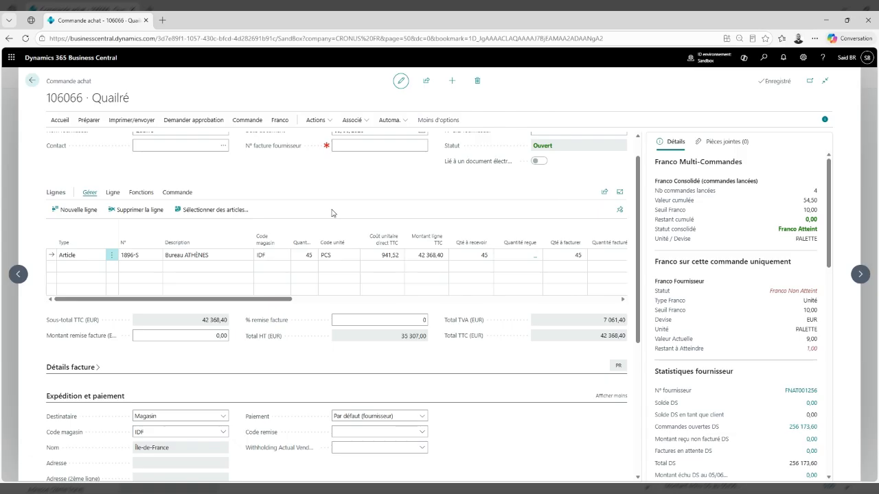
Step: Release the Quailré purchase order
scroll(332, 213, "up", 1)
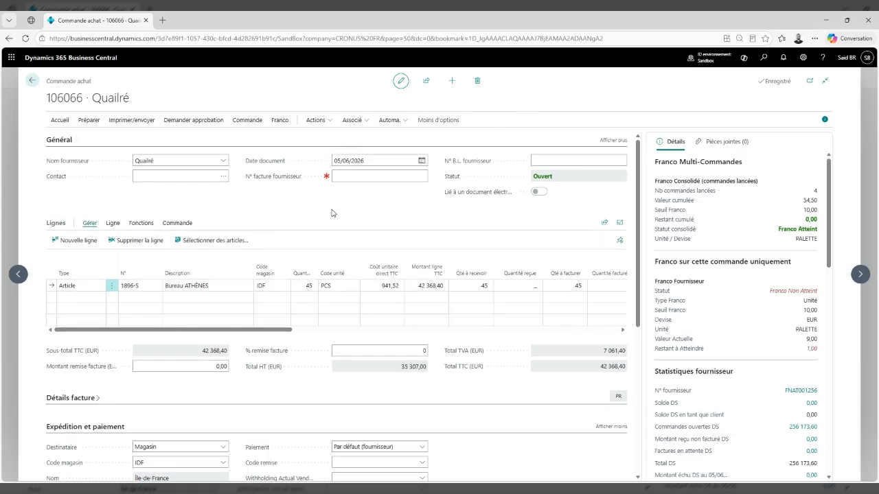
left_click(59, 120)
left_click(105, 140)
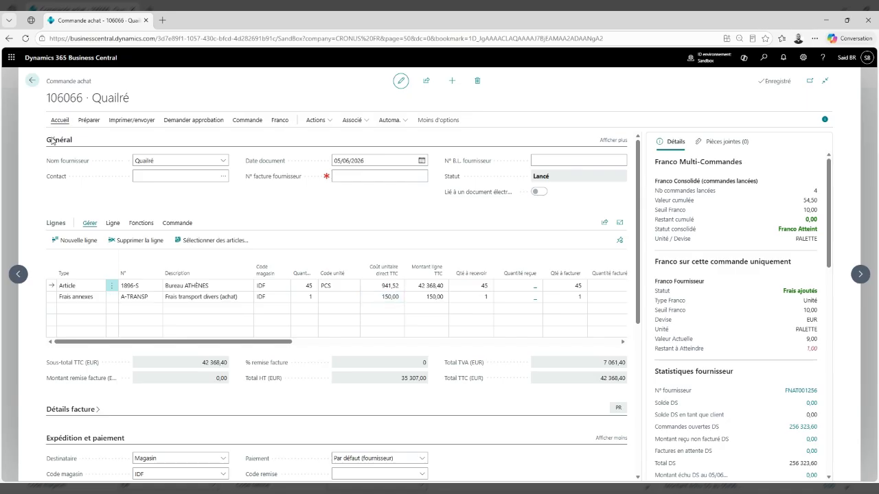
Step: Try to delete the A-TRANSP freight charge line from the released Quailré purchase order
left_click(53, 299)
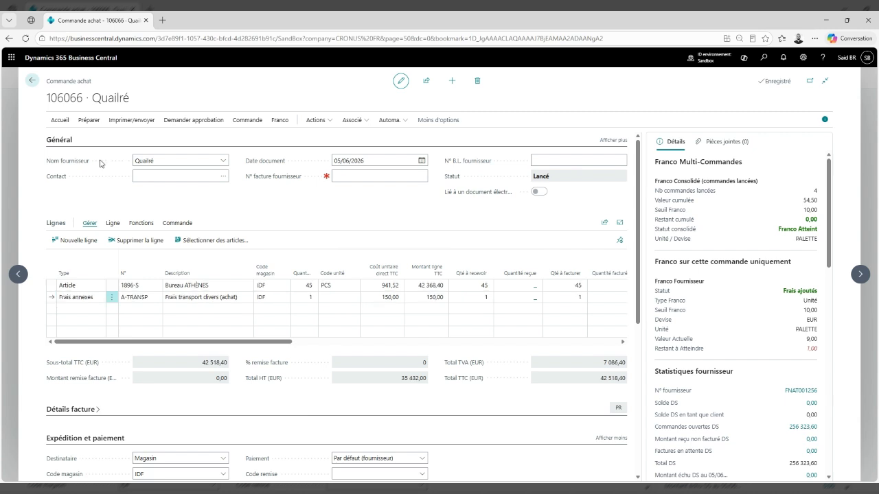
triple_click(786, 292)
left_click(112, 299)
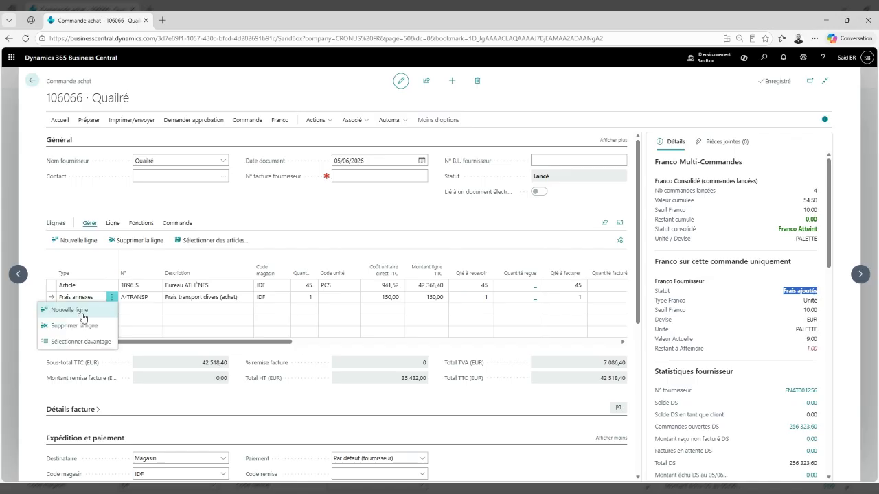
left_click(78, 325)
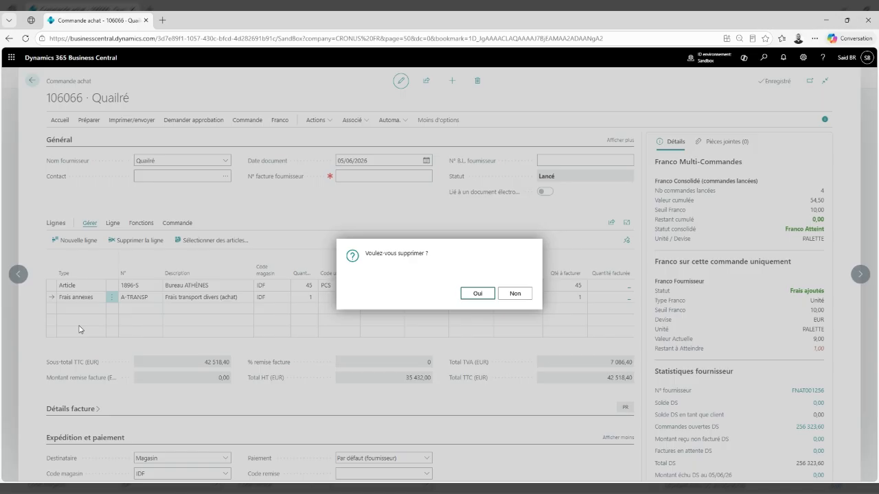
left_click(479, 293)
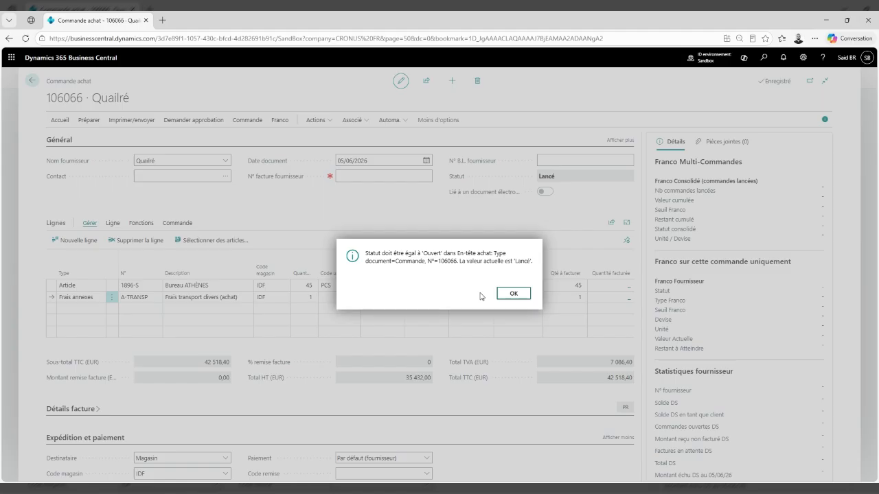
left_click(514, 294)
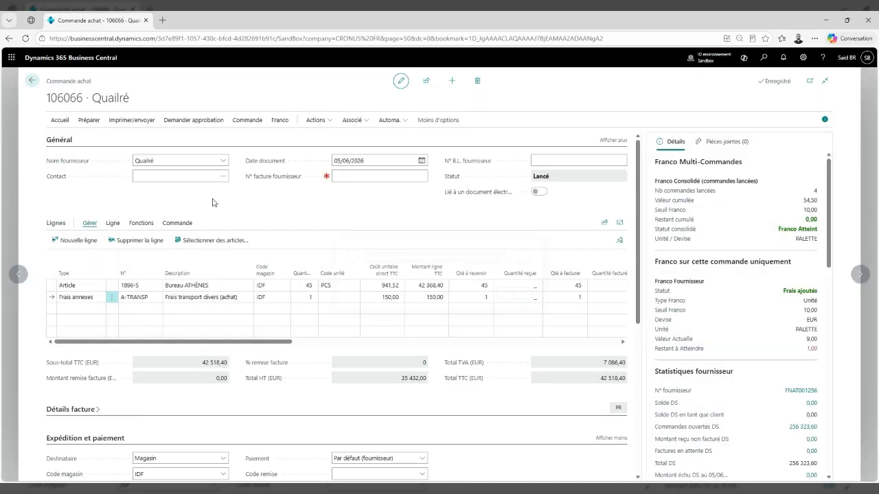
Step: Reopen the Quailré purchase order and delete its A-TRANSP freight charge line
left_click(56, 121)
left_click(117, 138)
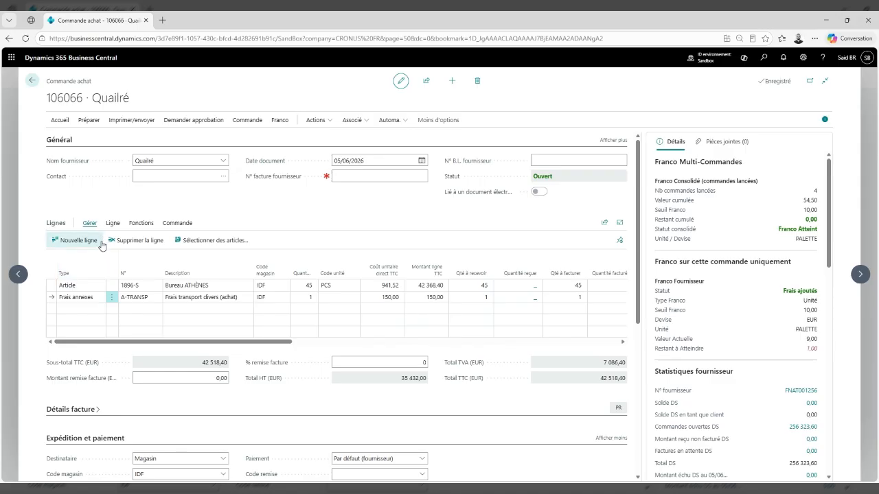
left_click(136, 240)
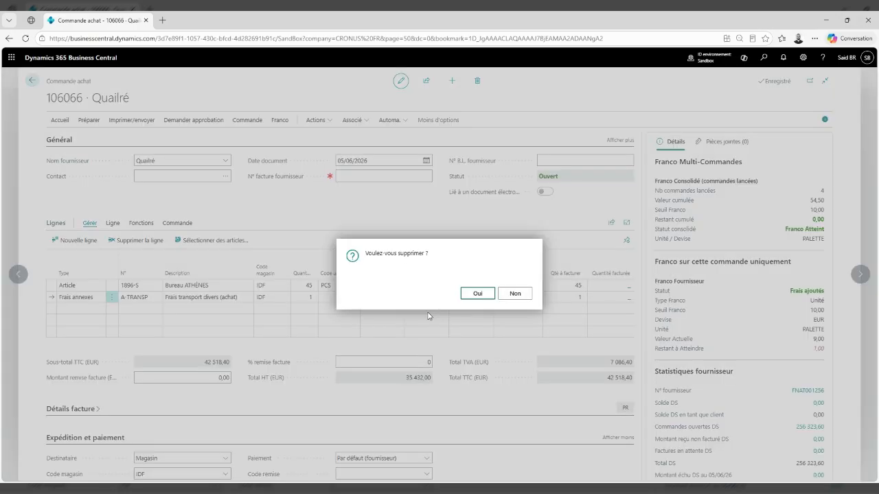
left_click(477, 293)
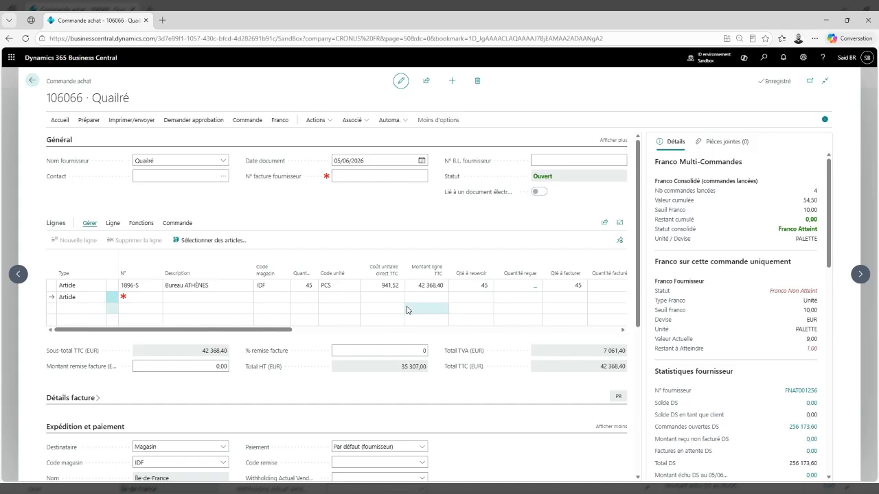
Step: Leave the purchase order, search for demande achat and open the Demandes achat worksheet
left_click(4, 198)
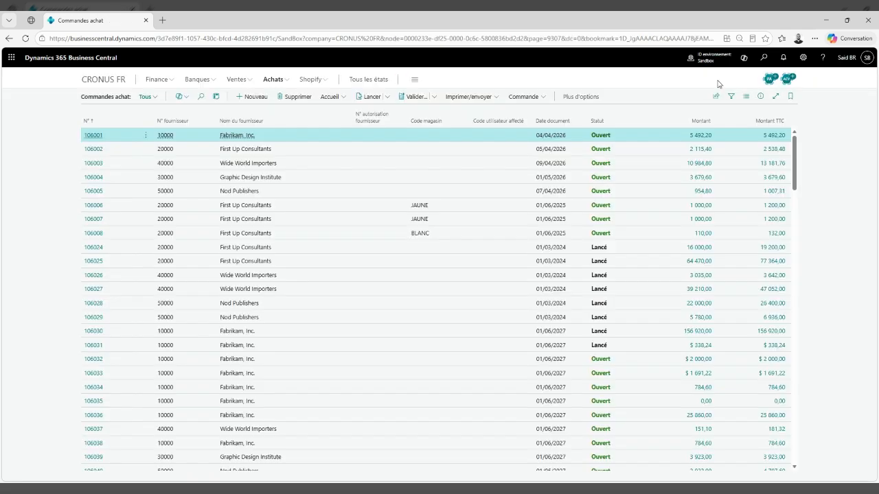
left_click(763, 58)
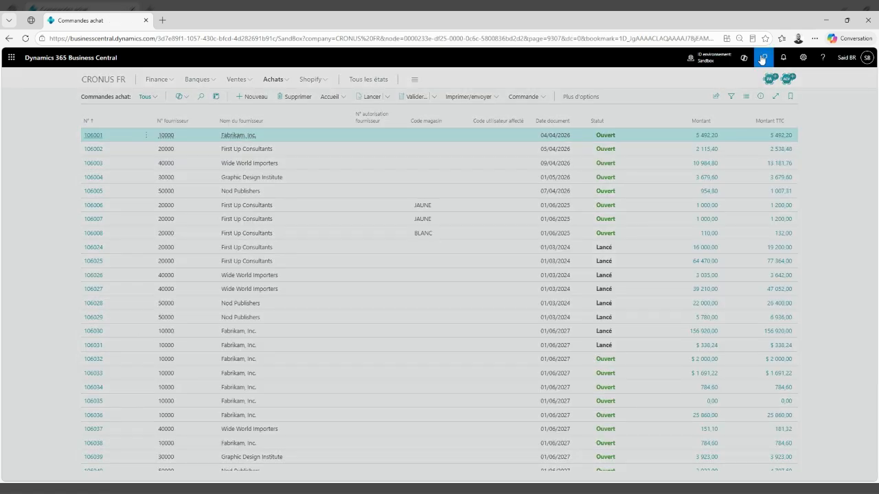
type("demande")
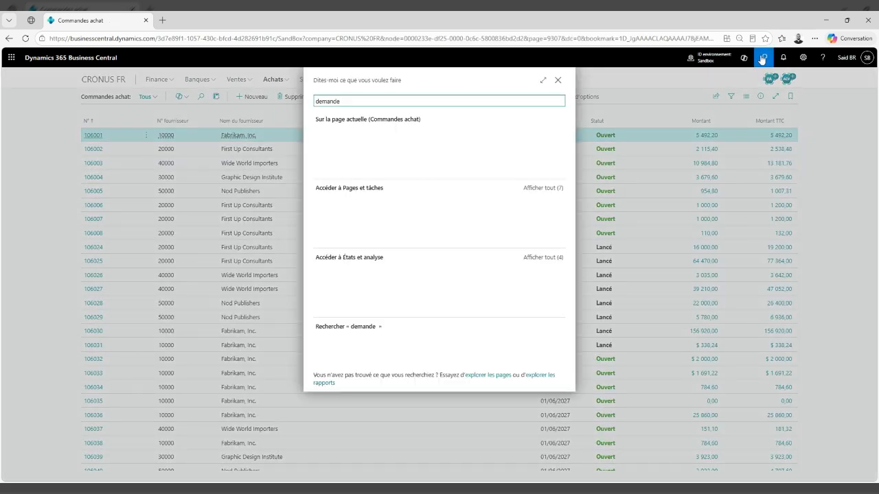
type(" achat")
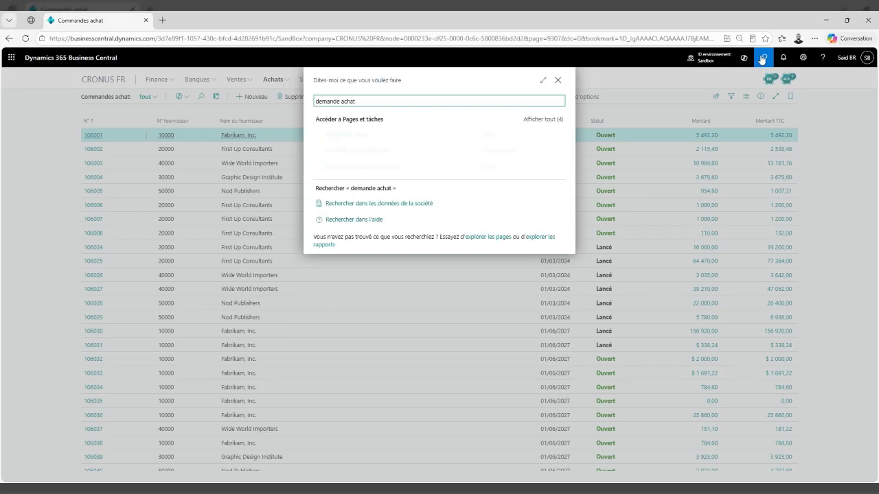
left_click(336, 133)
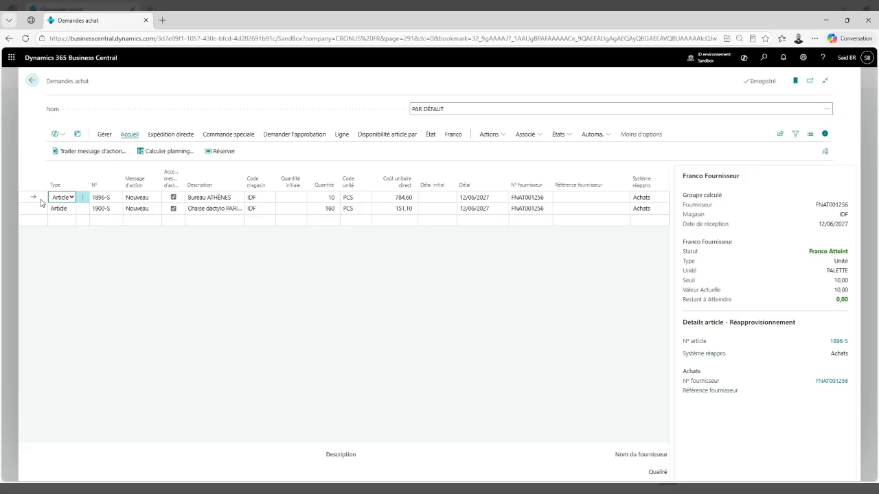
Step: Delete both existing lines from the Demandes achat worksheet and refresh its franco calculation
left_click_drag(41, 201, 40, 208)
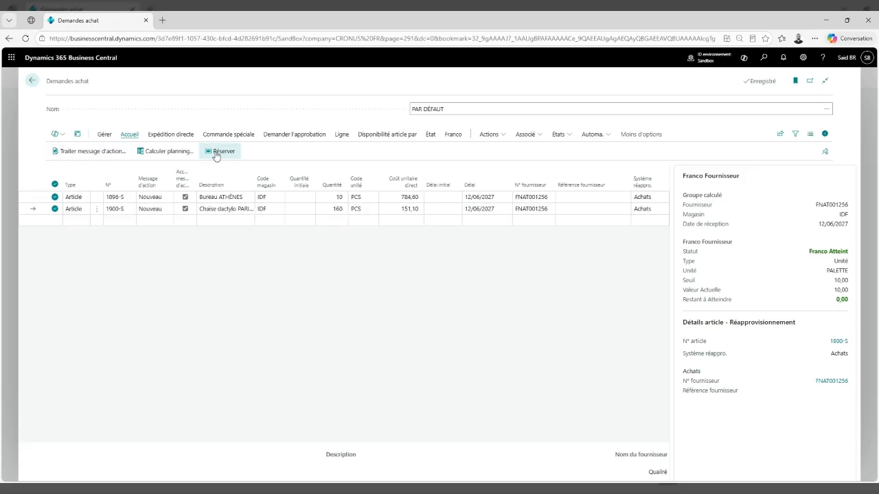
left_click(105, 135)
left_click(71, 151)
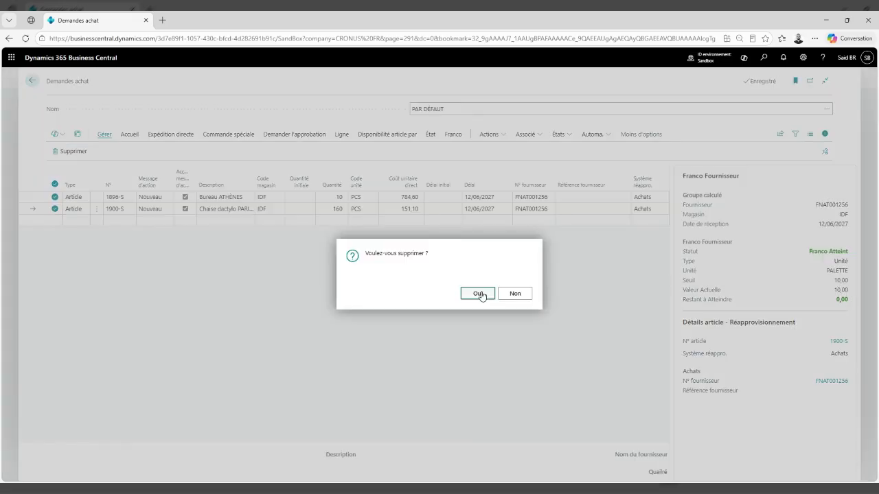
left_click(479, 294)
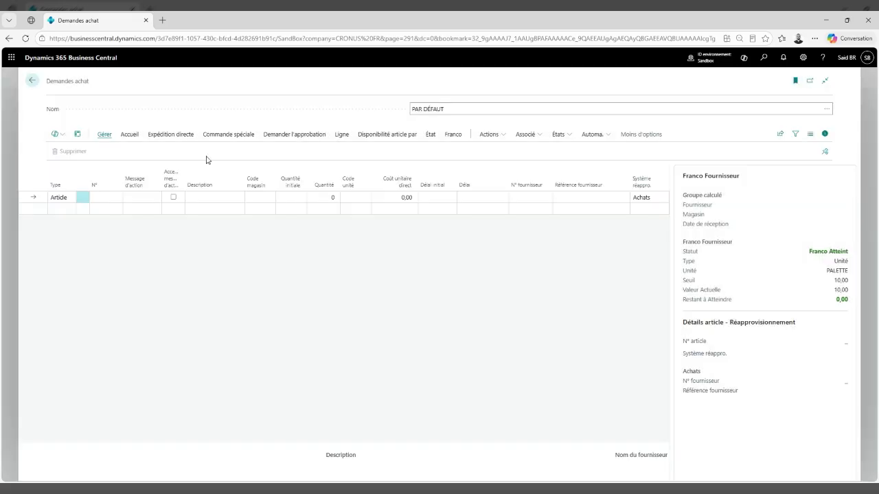
left_click(453, 134)
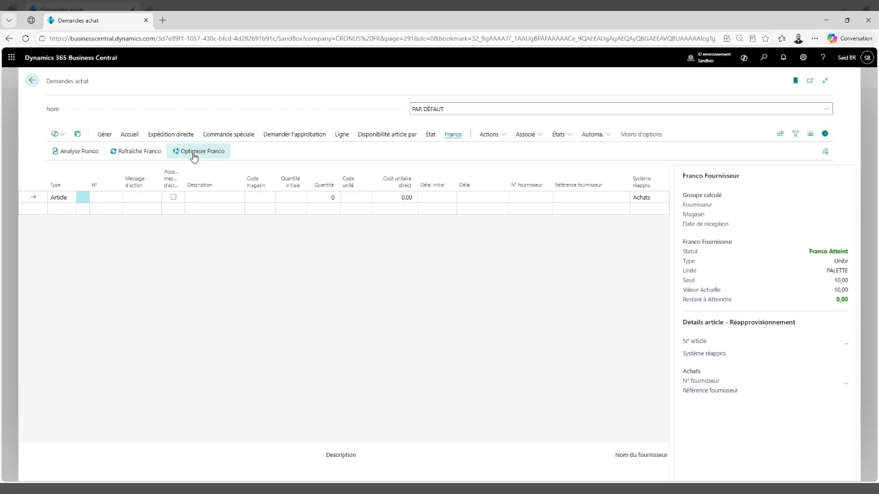
left_click(140, 151)
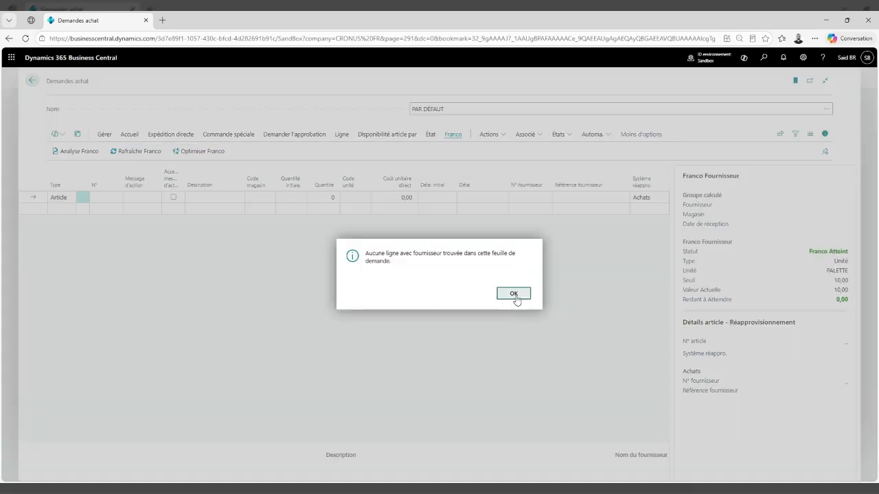
left_click(513, 293)
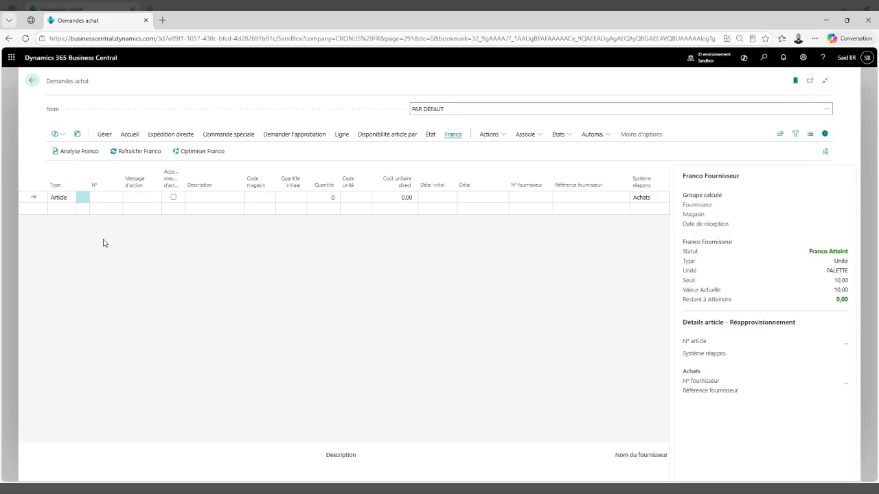
Step: Add a worksheet line for item 1896-S Bureau ATHÈNES at location IDF with quantity 20
left_click(110, 198)
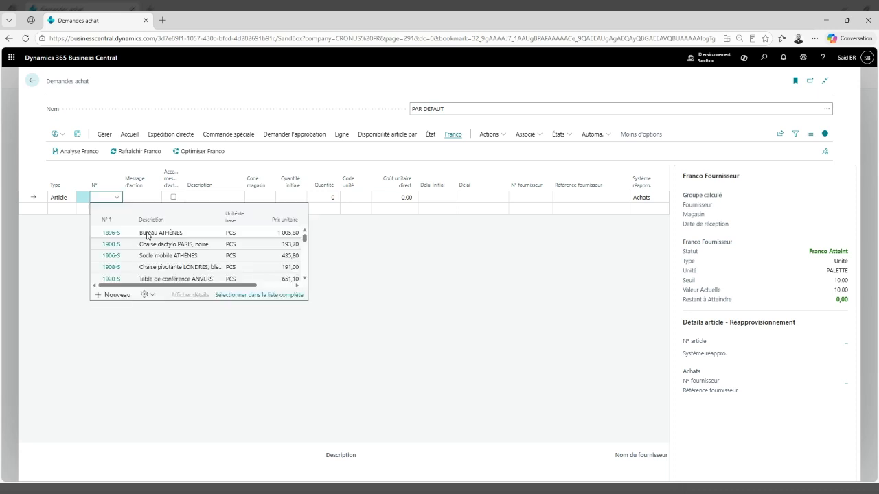
left_click(156, 233)
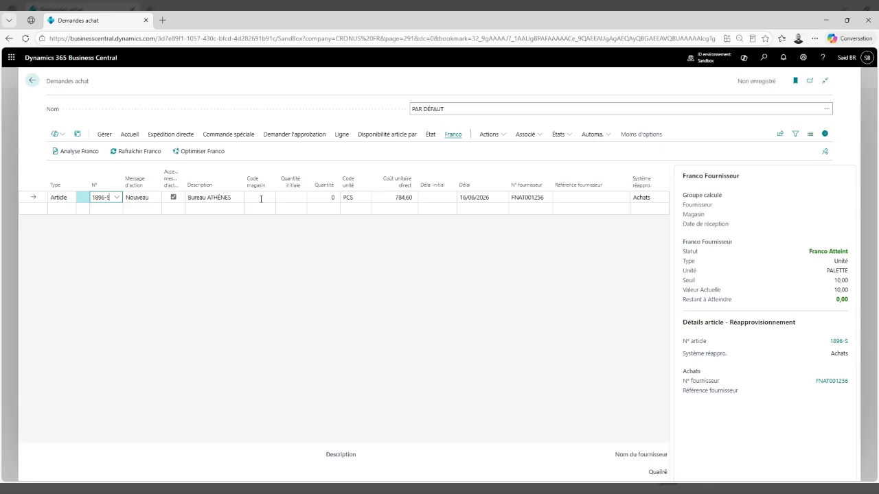
left_click(261, 199)
type("idf")
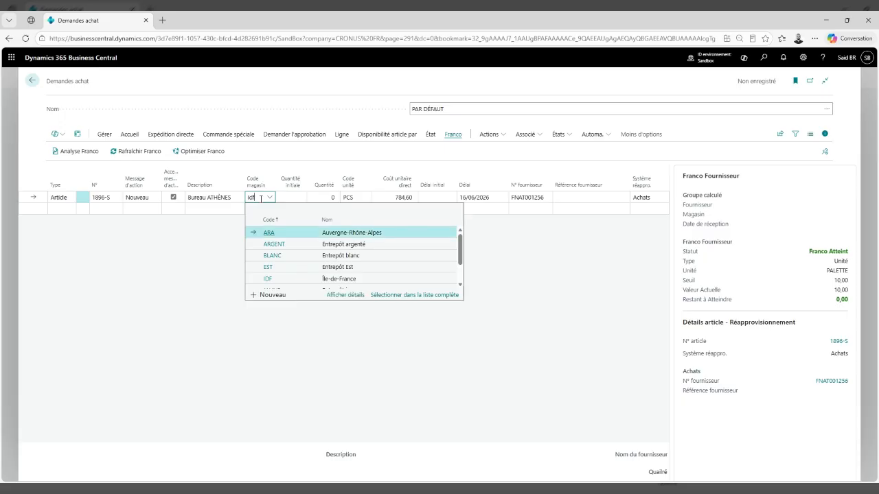
key("Return")
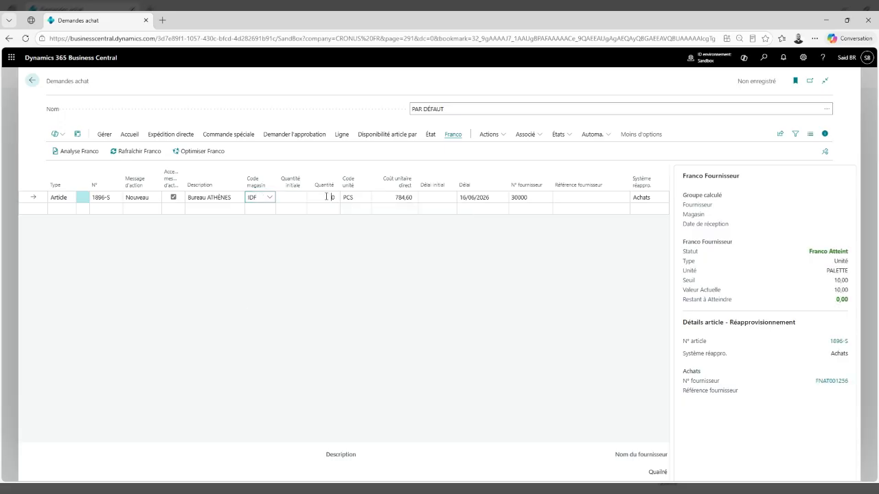
left_click(326, 196)
type("20")
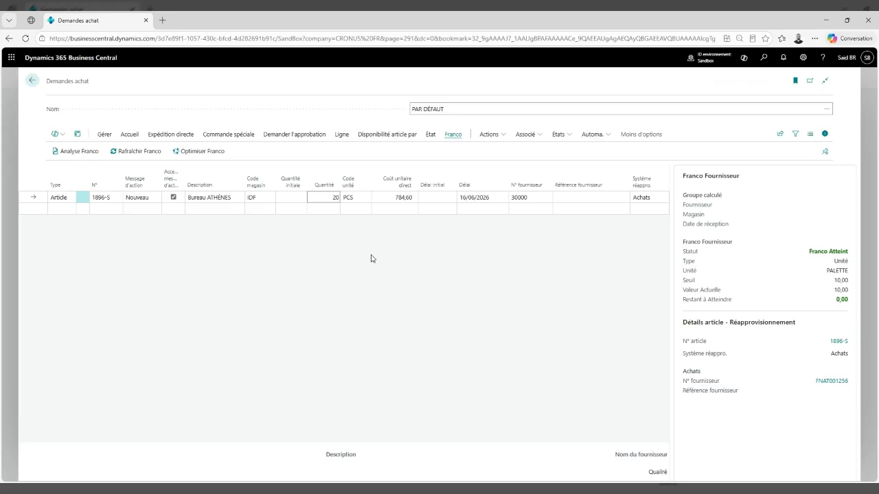
left_click(372, 256)
Step: Assign Quailré as the Bureau ATHÈNES line's vendor from the item vendor catalogue
left_click(478, 197)
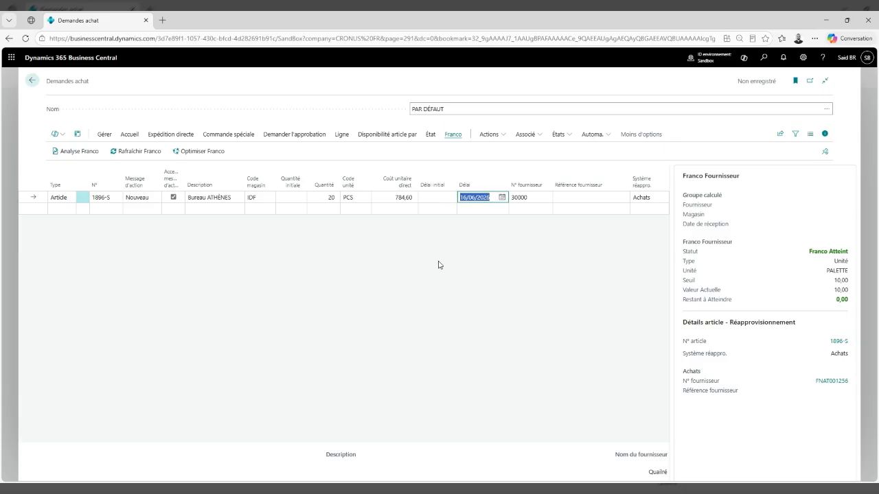
left_click(540, 195)
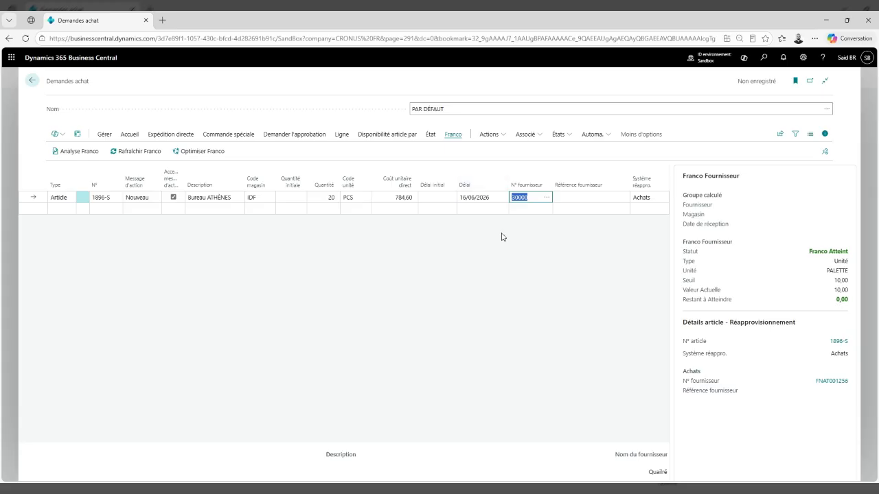
left_click(546, 197)
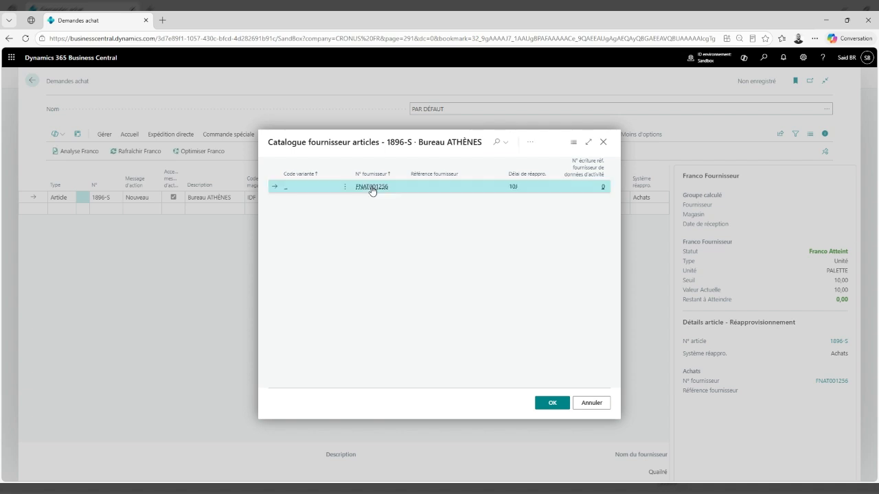
mouse_move(372, 190)
left_click(552, 403)
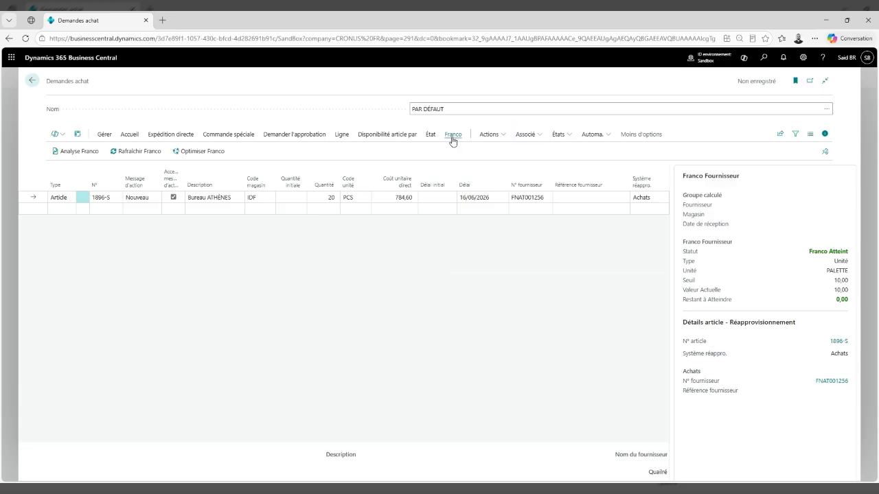
Step: Refresh the worksheet's franco calculation and review the remaining amount to reach in the detailed analysis
left_click(139, 154)
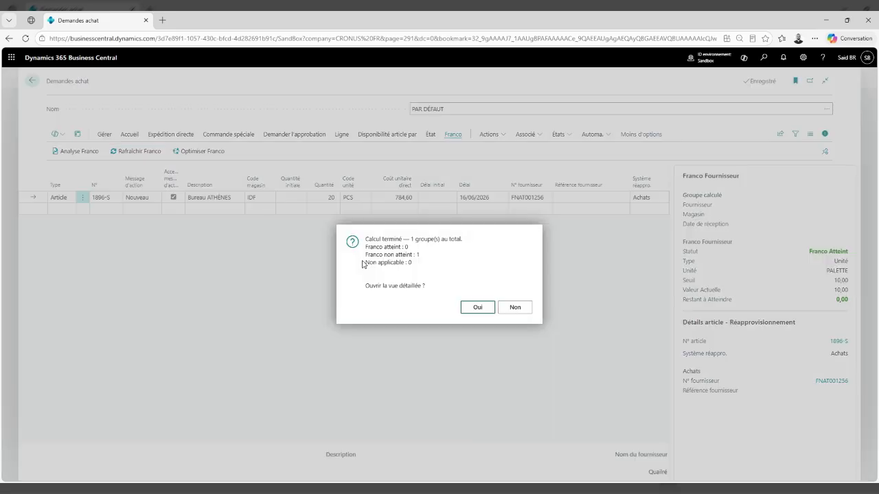
left_click_drag(364, 255, 431, 257)
left_click(479, 308)
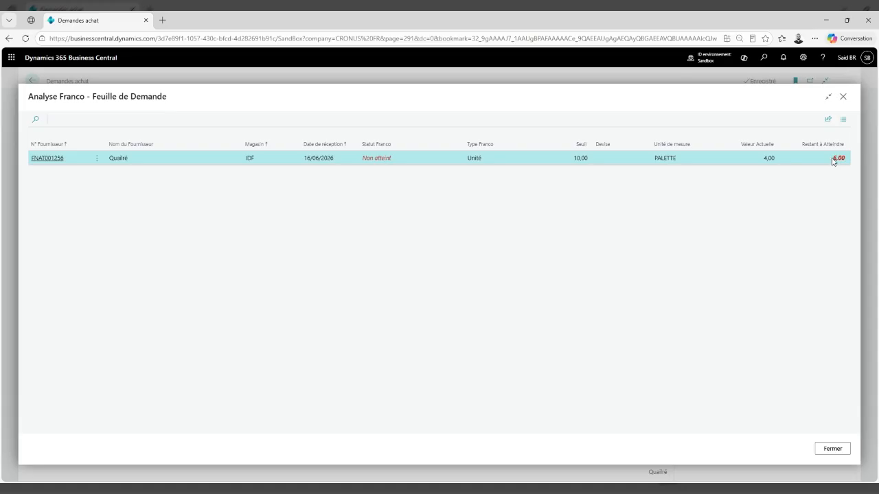
left_click_drag(832, 160, 836, 161)
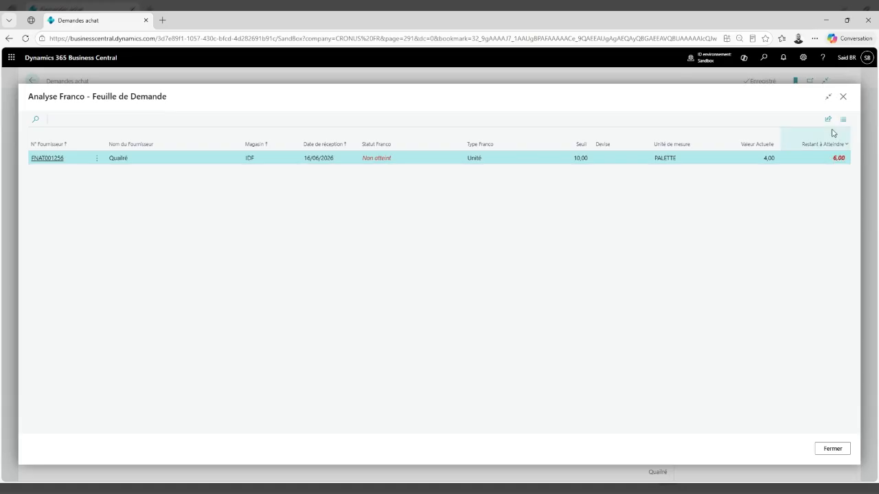
left_click(843, 97)
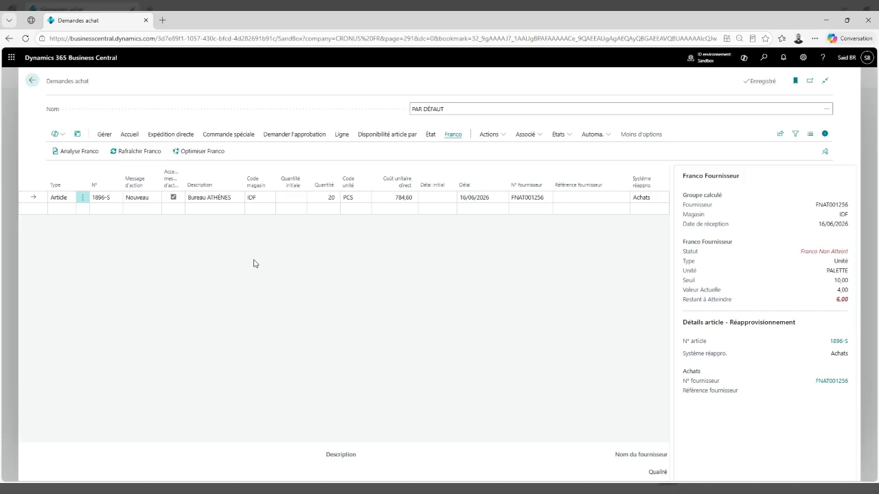
left_click(321, 199)
type("50")
key("Return")
Step: Set the Bureau ATHÈNES line's quantity to 45 and refresh the franco calculation without opening the detailed view
left_click(328, 199)
type("45")
key("Return")
left_click(148, 157)
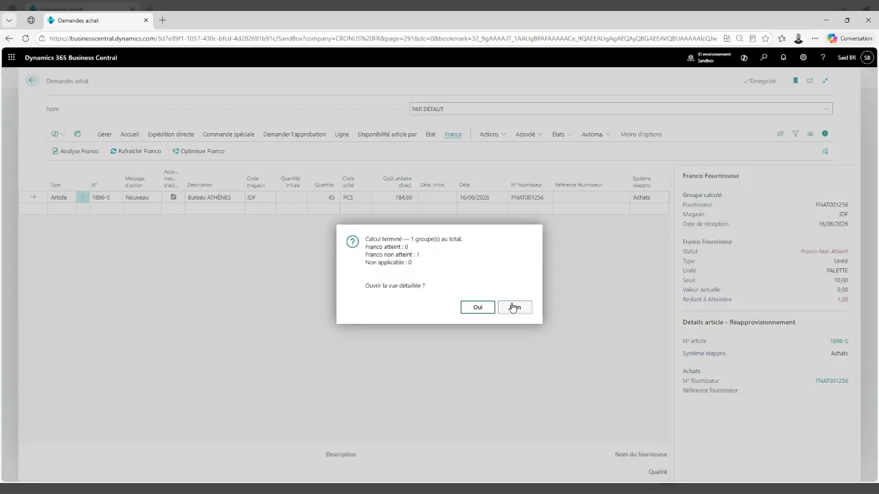
left_click(514, 307)
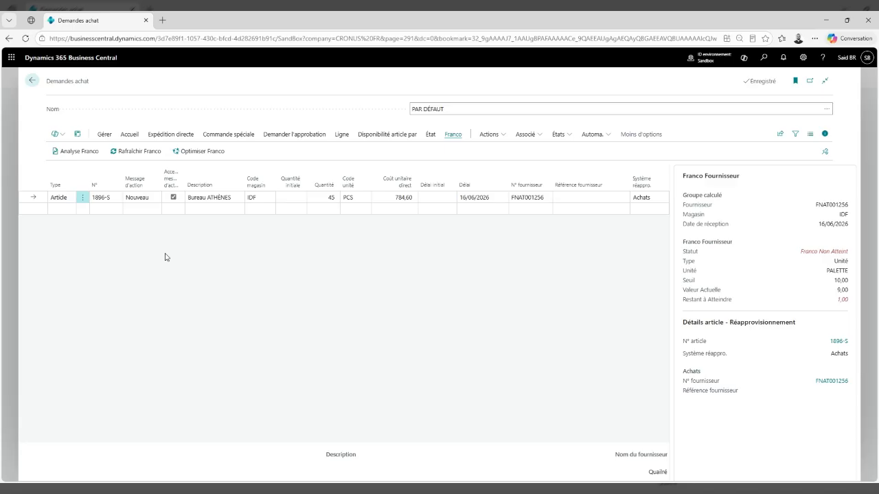
Step: Run the franco optimiser on the worksheet and compare the proposed items' earliest delivery dates and suggested quantities
left_click(204, 153)
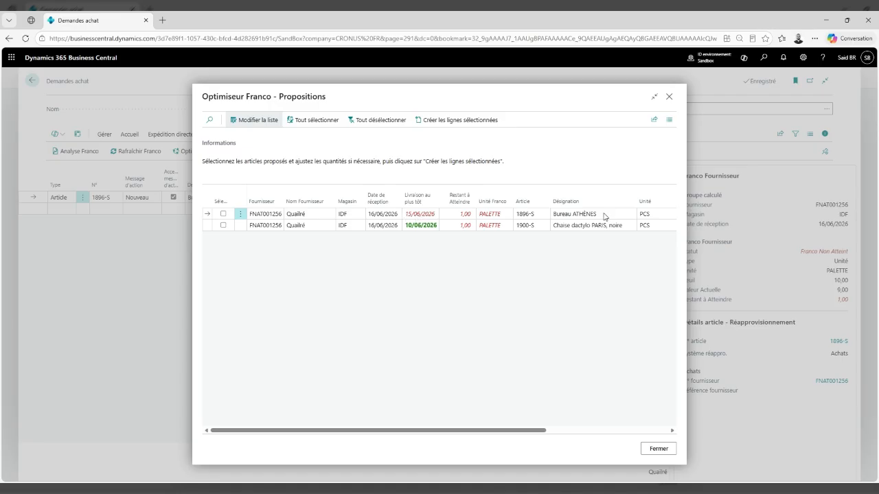
left_click(406, 216)
left_click(439, 312)
left_click(438, 227)
left_click_drag(406, 226, 434, 230)
left_click(433, 265)
left_click_drag(432, 429, 547, 438)
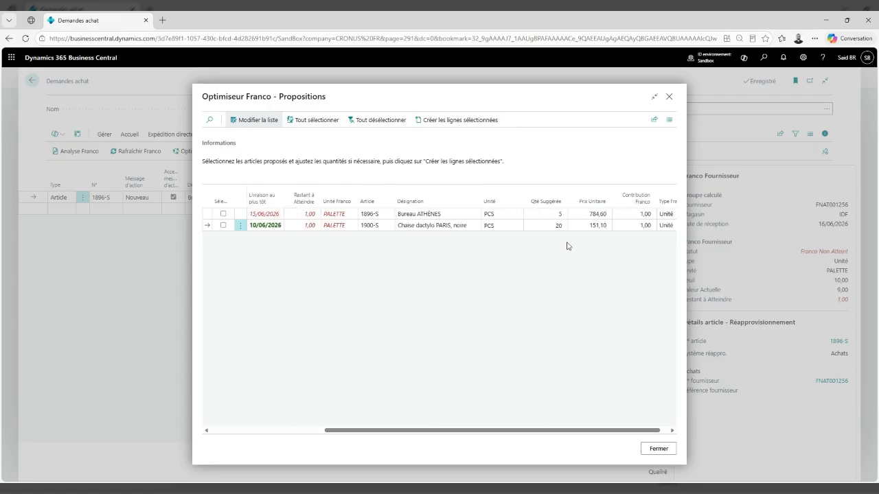
Step: Select the proposal for item 1900-S Chaise dactylo PARIS and create its line in the requisition worksheet
left_click(556, 221)
left_click(224, 225)
left_click(465, 120)
left_click(478, 295)
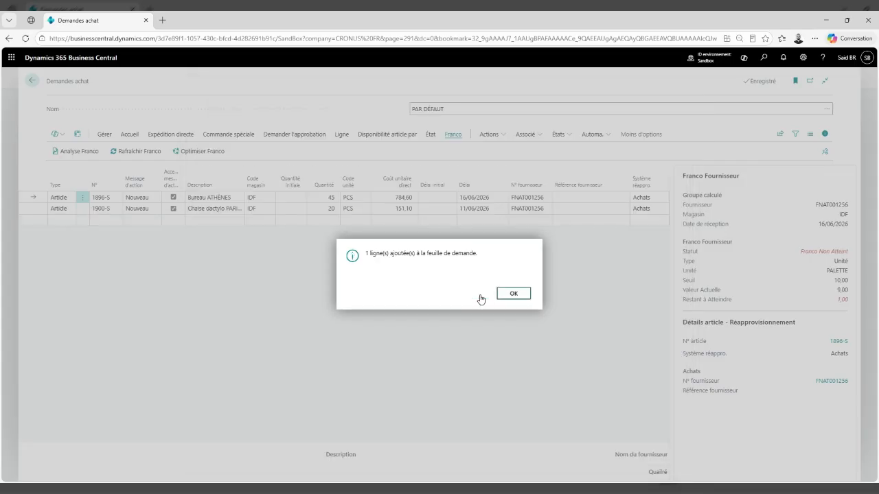
left_click(514, 294)
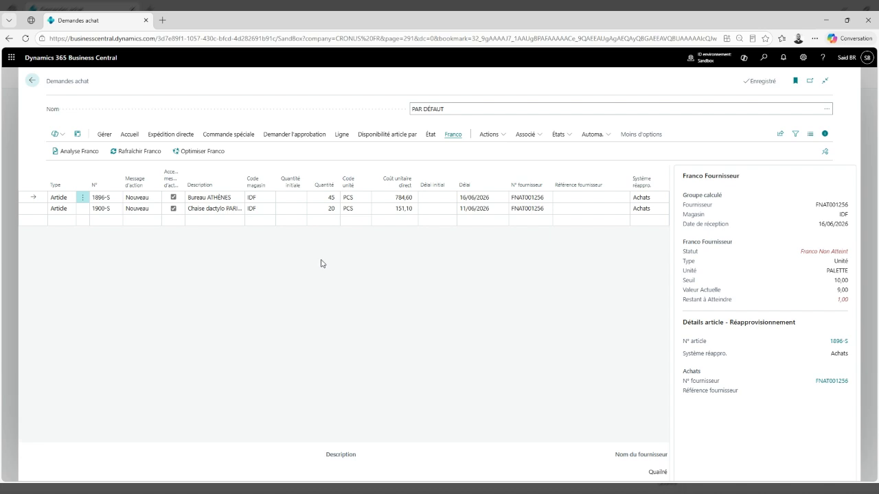
Step: Refresh the franco calculation and review the detailed analysis of the Quailré groups by receipt date
left_click(150, 152)
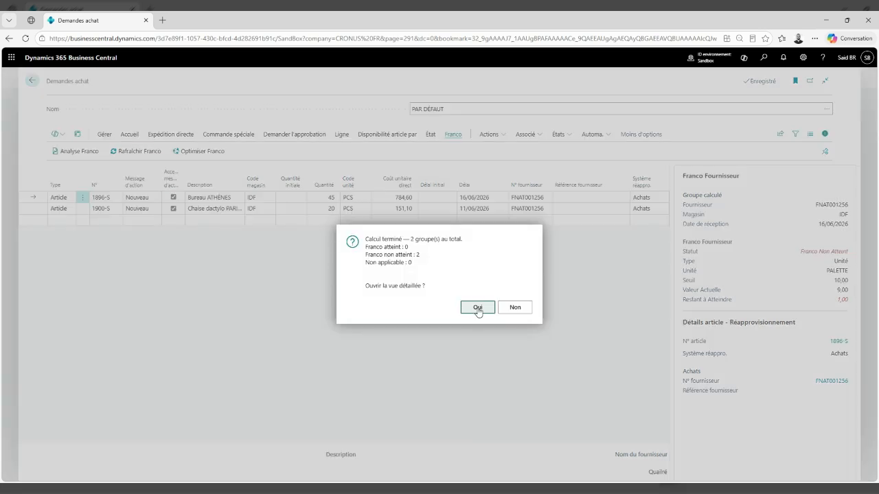
left_click(478, 308)
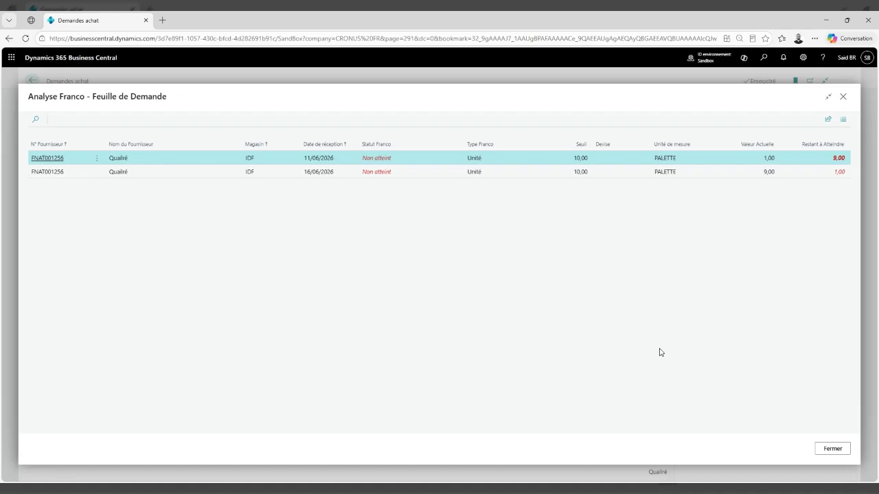
left_click(832, 449)
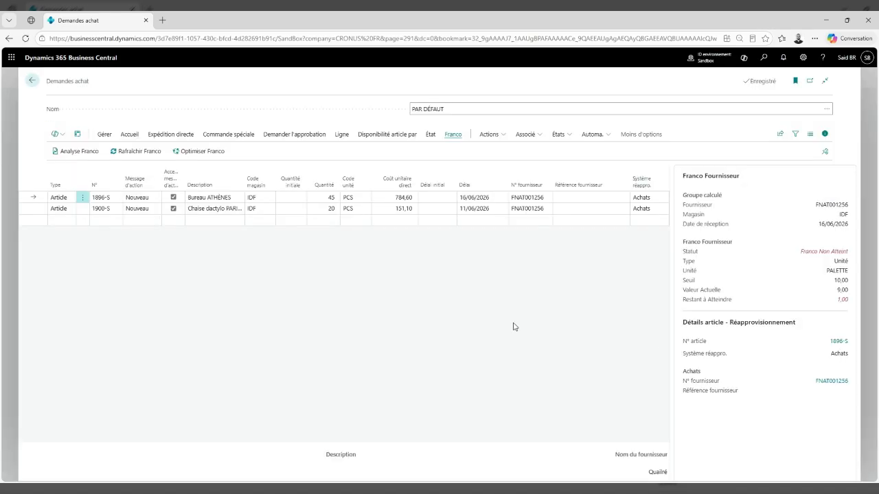
Step: Set the due date of the 1900-S Chaise dactylo PARIS worksheet line to 16/06/2026
left_click(470, 204)
left_click(502, 210)
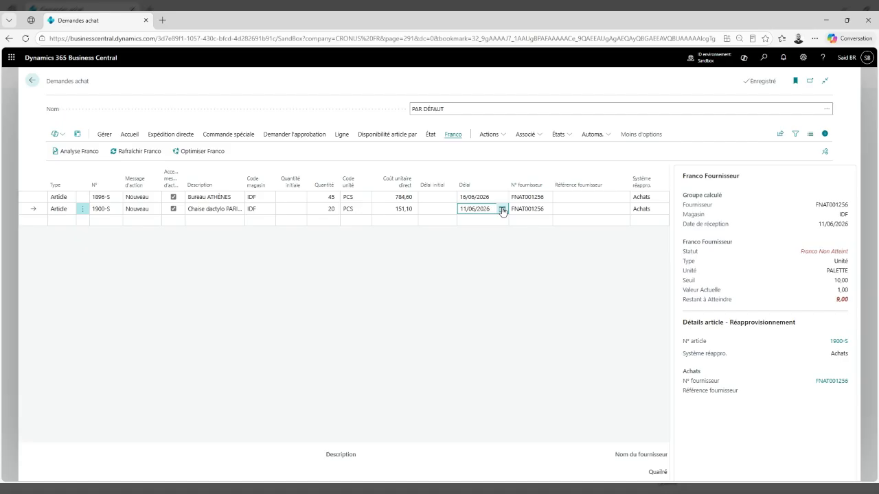
left_click(503, 211)
left_click(480, 269)
Step: Refresh the worksheet's franco calculation and check the Quailré franco status in the detailed view
left_click(137, 151)
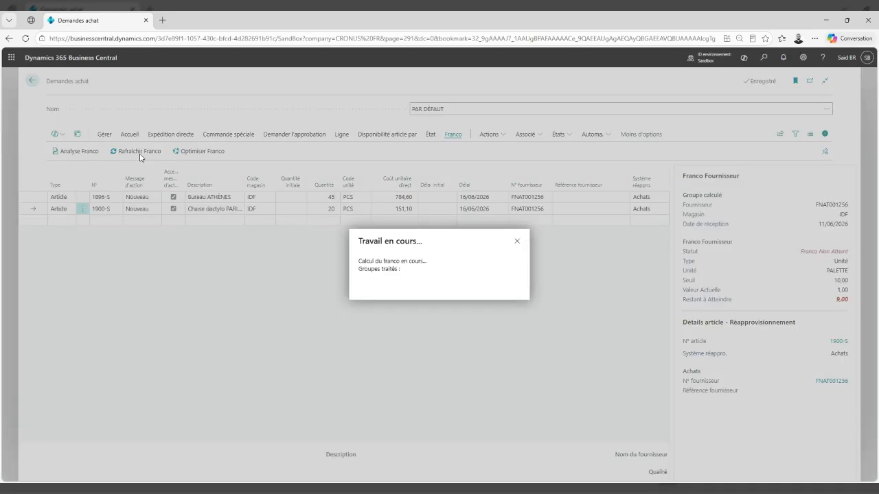
left_click(477, 308)
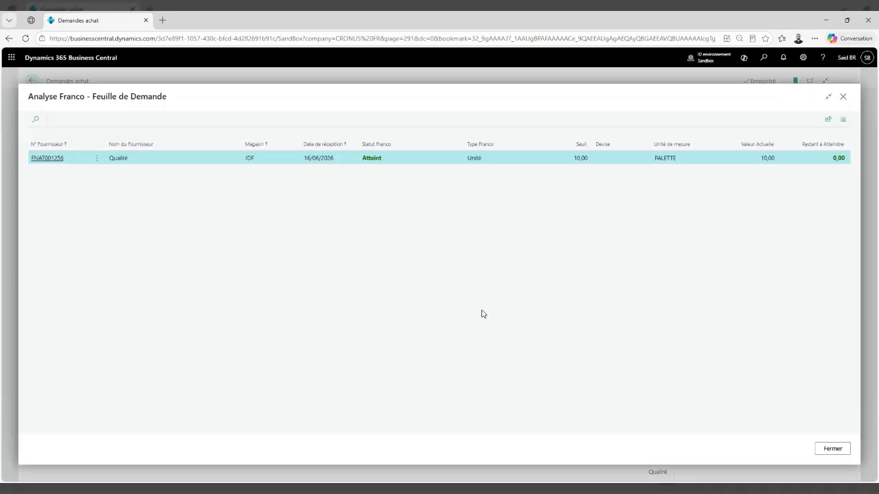
left_click(832, 449)
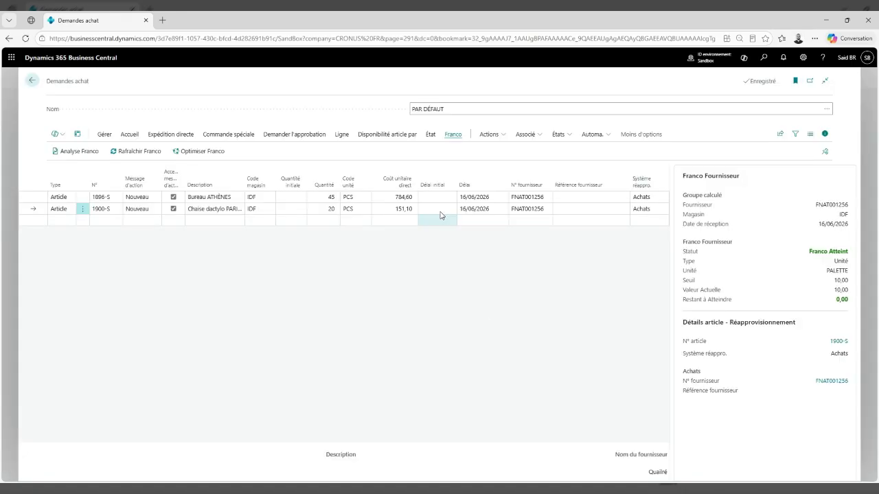
Step: Leave the requisition worksheet and return to the CRONUS FR home page with the franco indicators
left_click(441, 199)
left_click(5, 208)
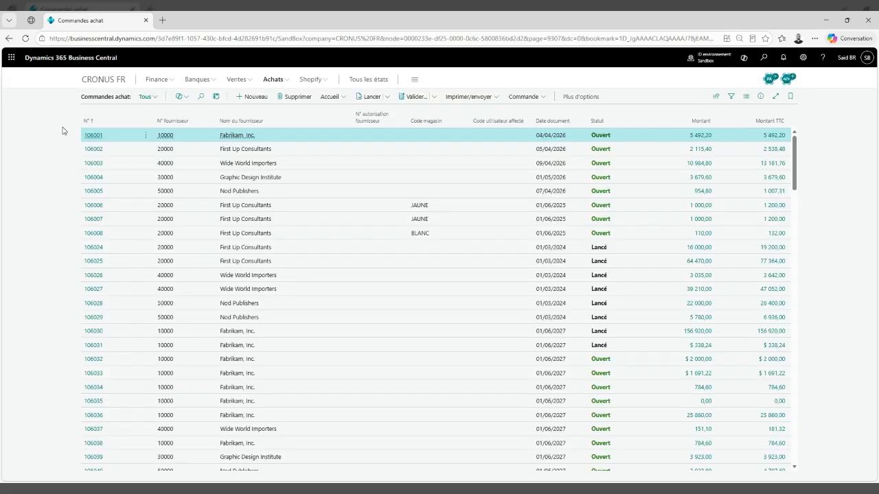
left_click(104, 79)
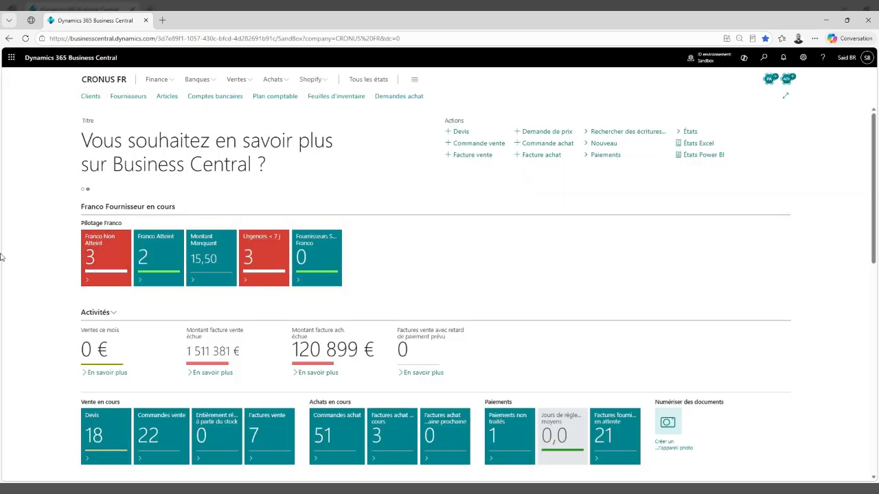